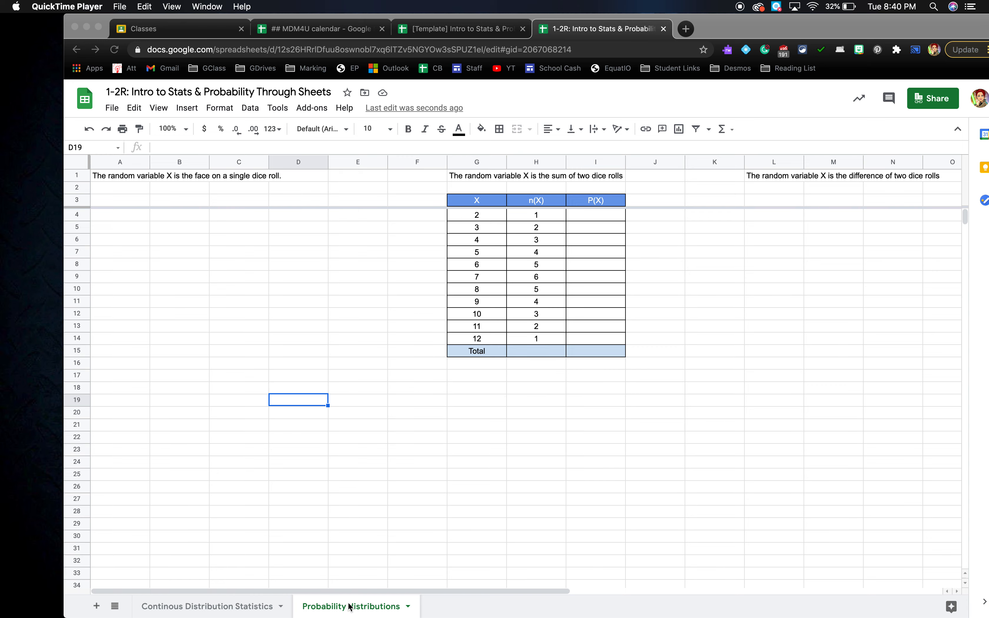
- Look through the workbook's sheets and return to the Probability distributions sheet
{"action": "left_click", "coordinate": [232, 611]}
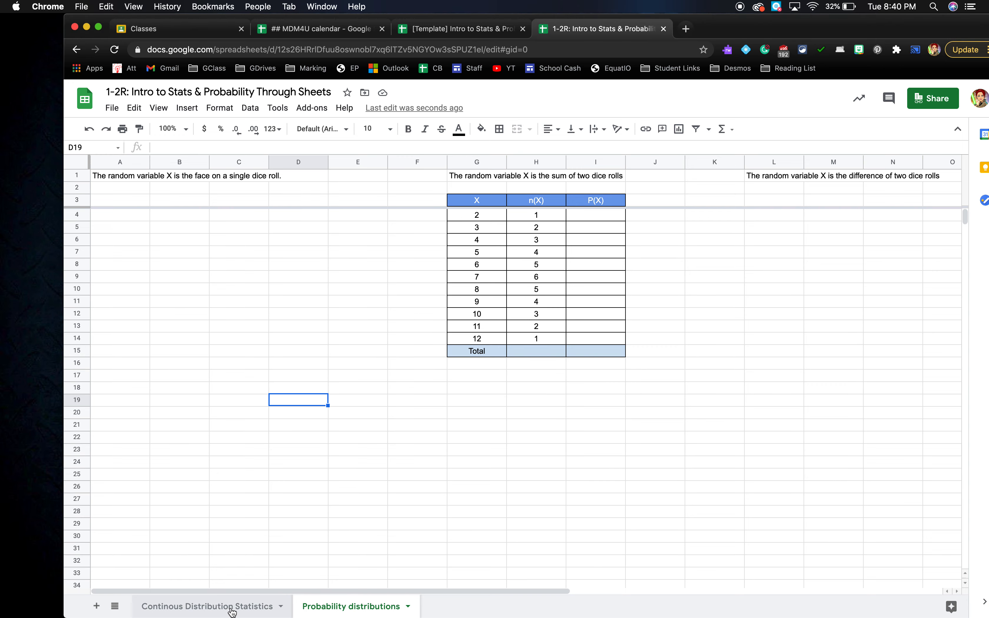
{"action": "left_click", "coordinate": [231, 611]}
{"action": "left_click", "coordinate": [324, 609]}
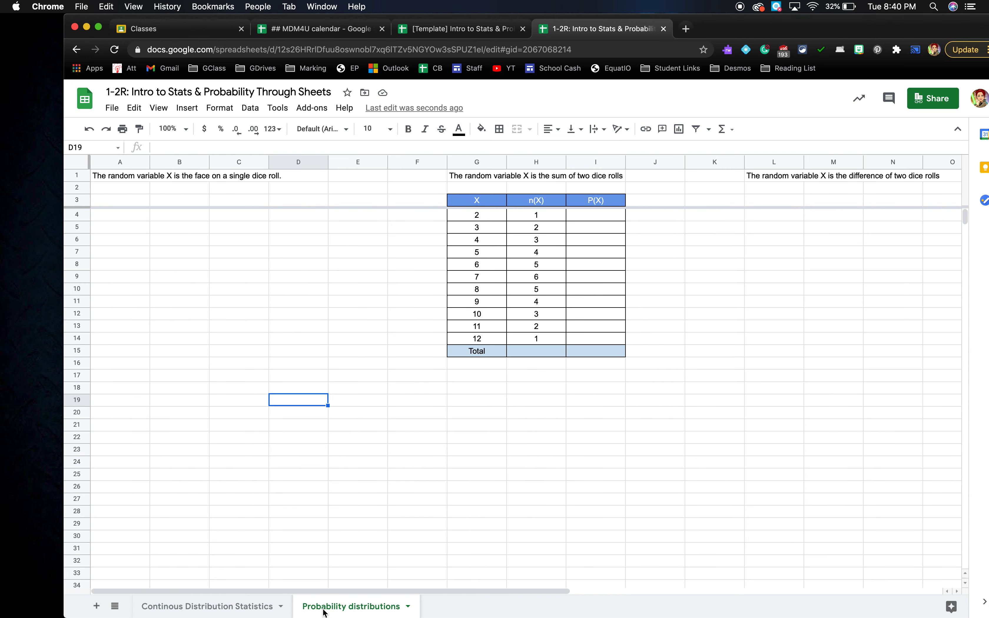
{"action": "left_click", "coordinate": [408, 608]}
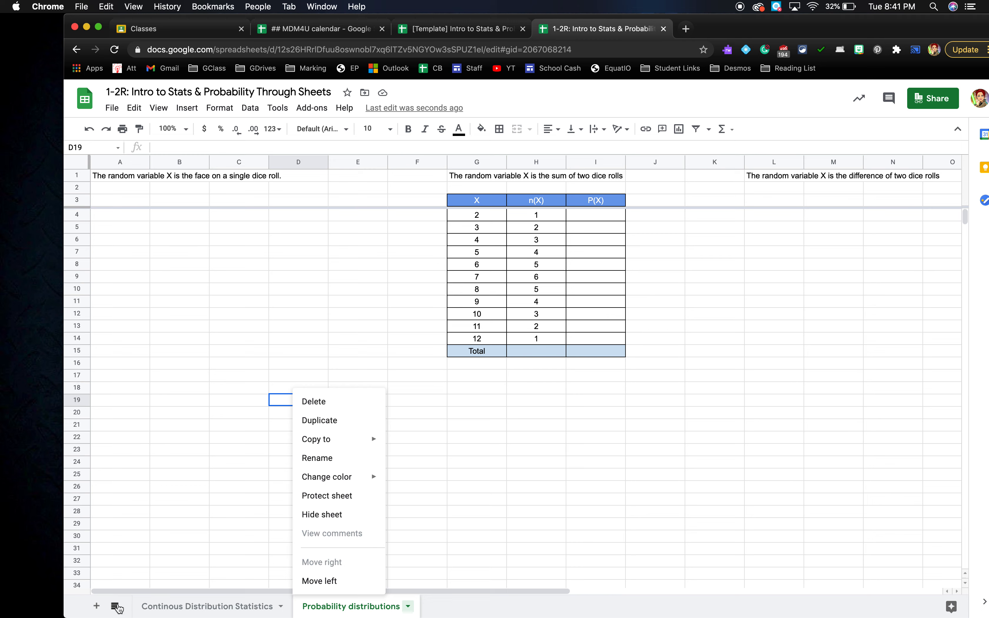
{"action": "left_click", "coordinate": [115, 606]}
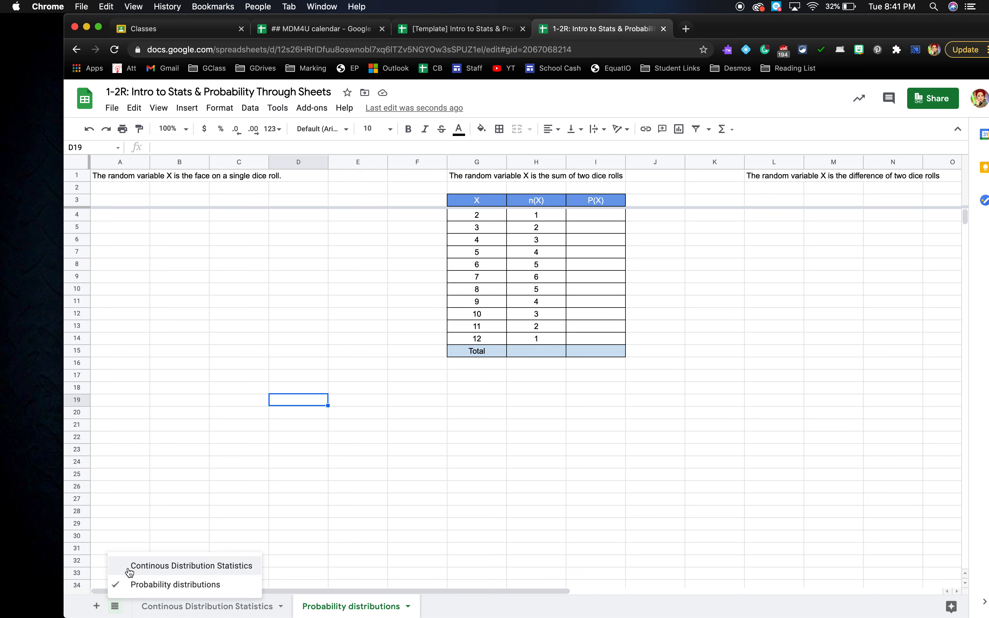
{"action": "left_click", "coordinate": [115, 607]}
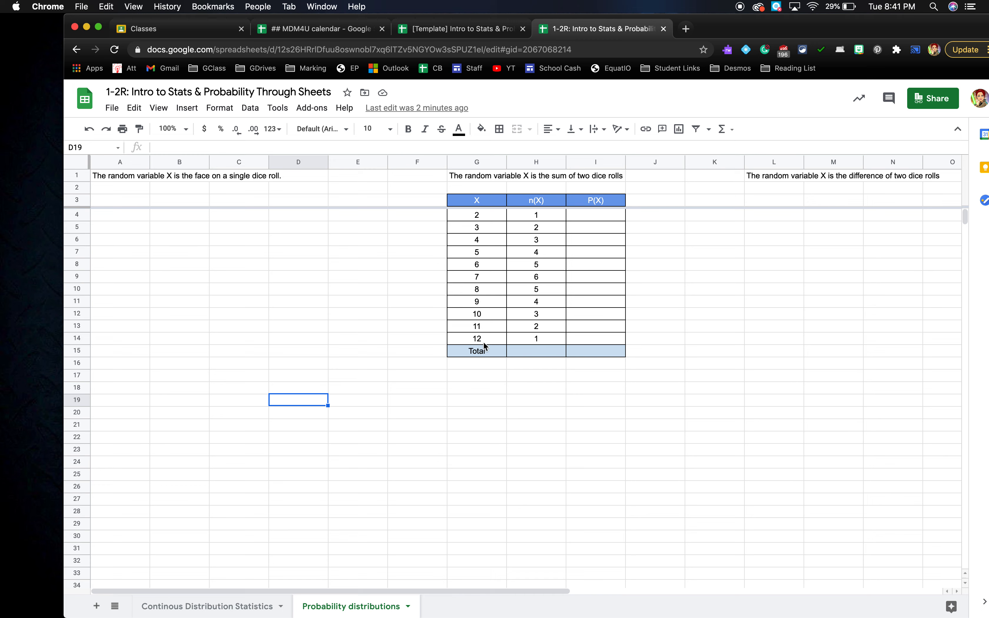
- Review the X values and their n(X) counts, selecting the counts to see they total 36
{"action": "left_click", "coordinate": [482, 214]}
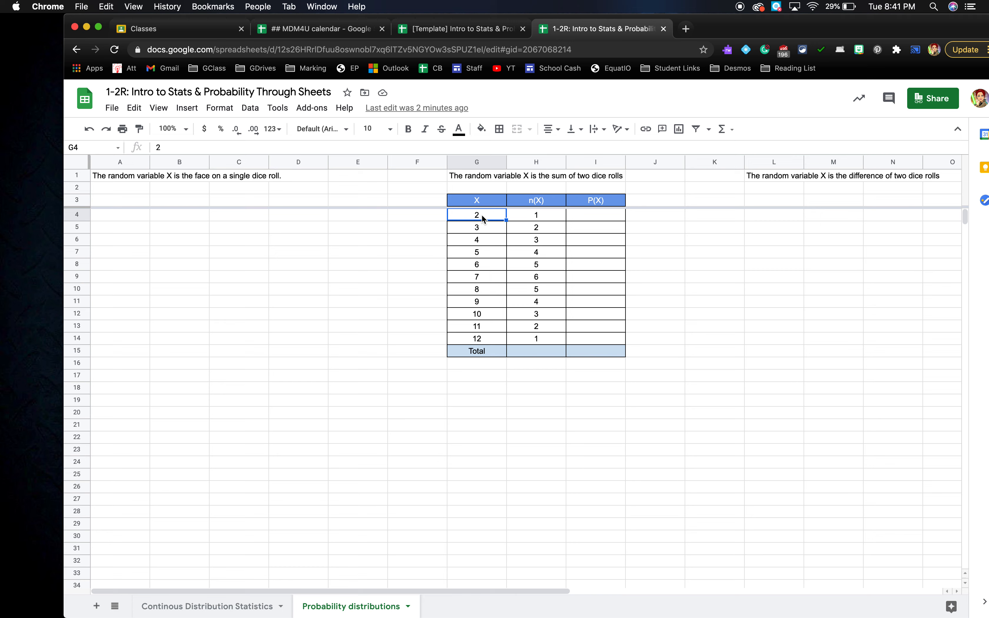
{"action": "left_click", "coordinate": [521, 221]}
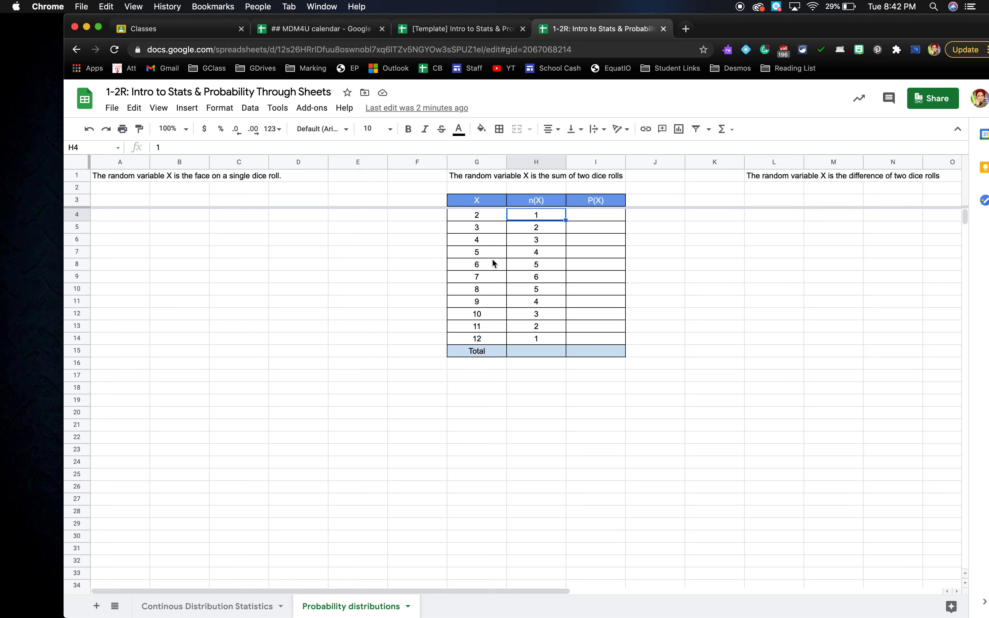
{"action": "left_click", "coordinate": [483, 281]}
{"action": "left_click", "coordinate": [522, 282]}
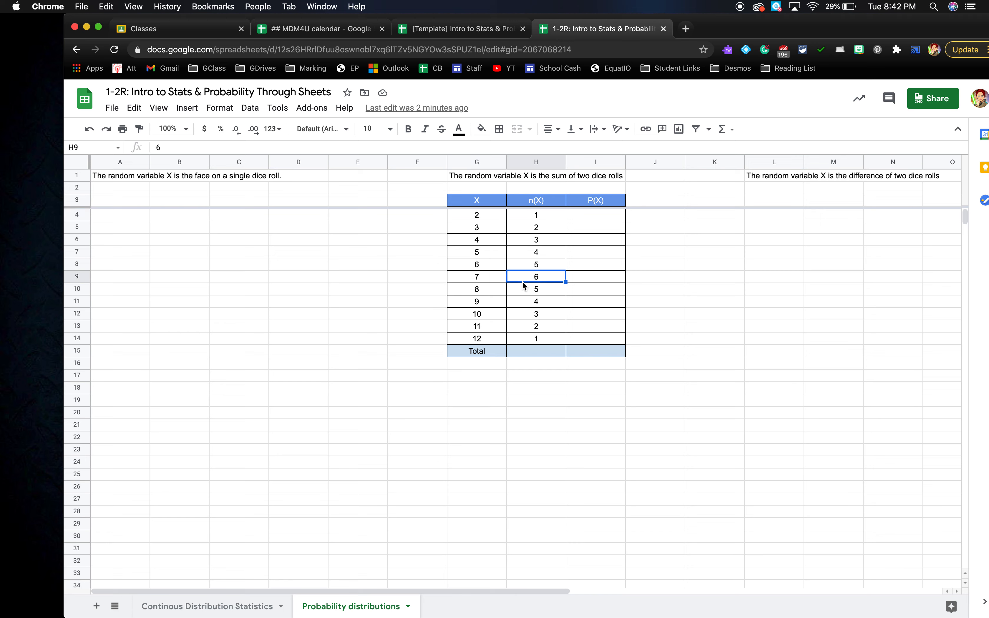
{"action": "left_click_drag", "start_coordinate": [524, 220], "coordinate": [532, 339]}
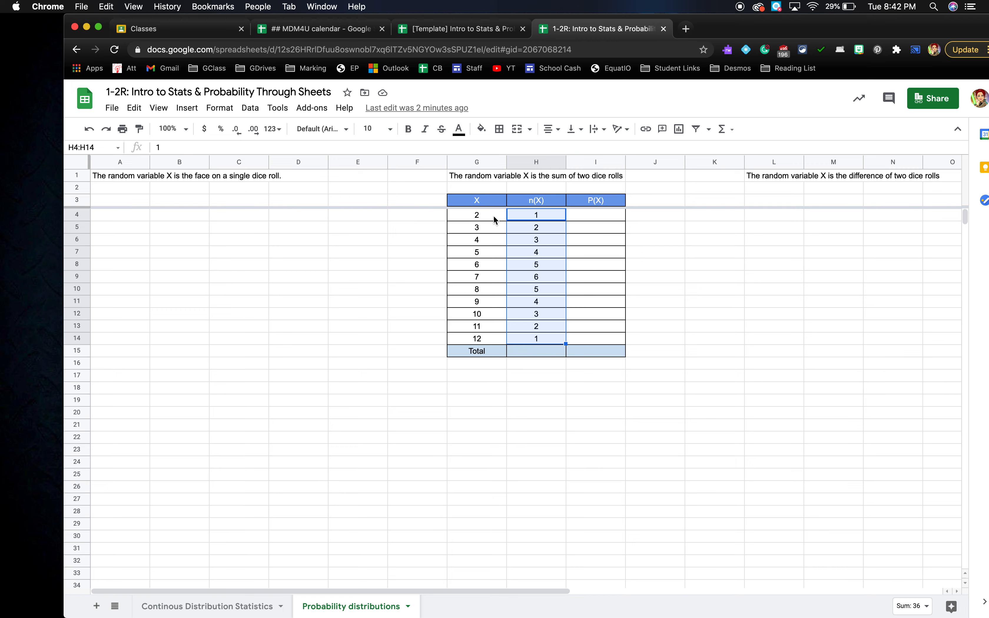
{"action": "left_click", "coordinate": [601, 374]}
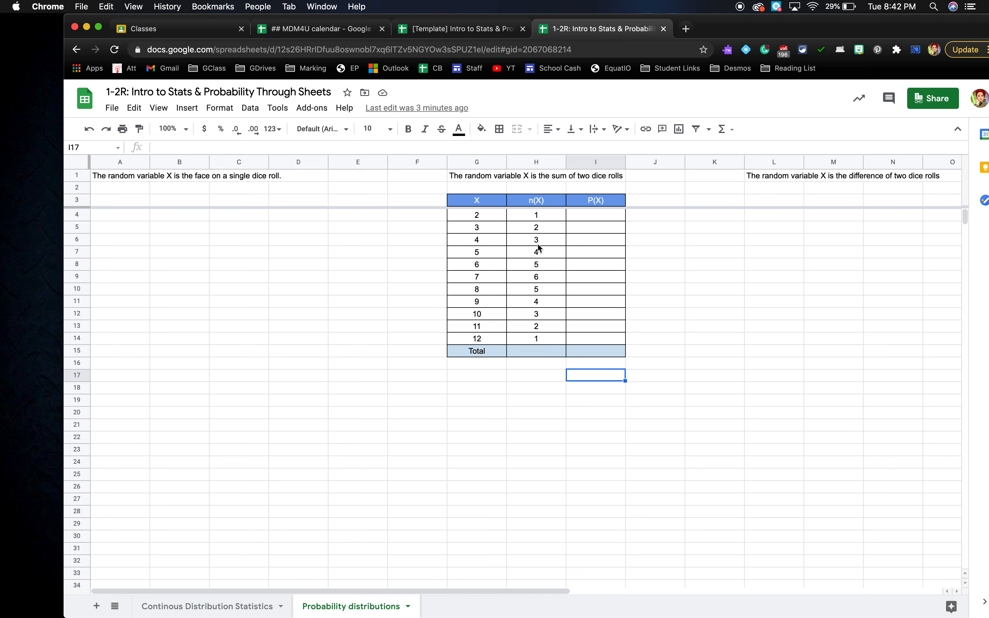
- Enter =SUM(H4:H14) in H15 so the n(X) total reads 36
{"action": "left_click", "coordinate": [529, 353]}
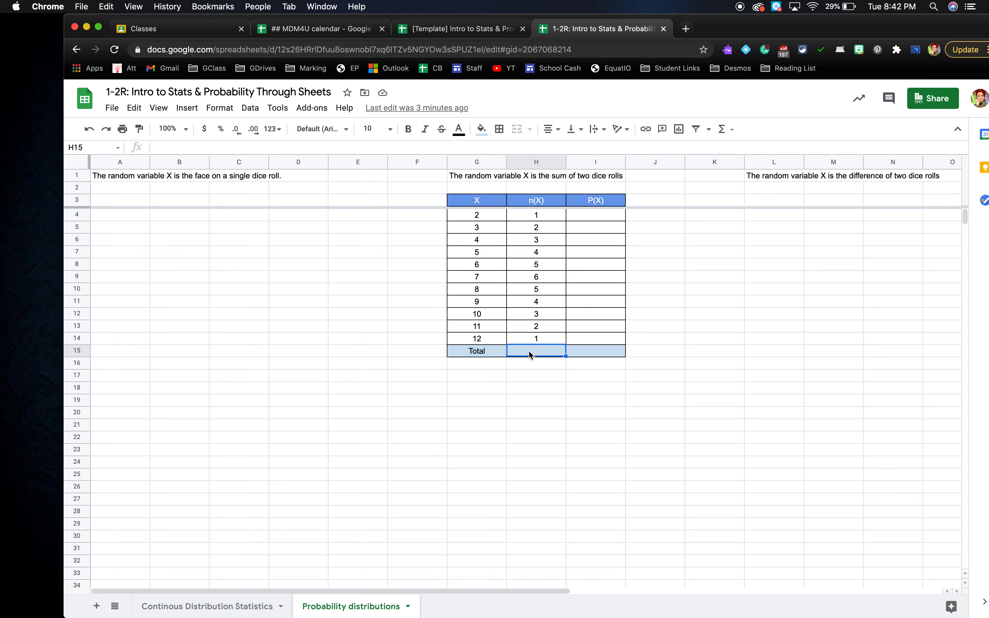
{"action": "type", "text": "="}
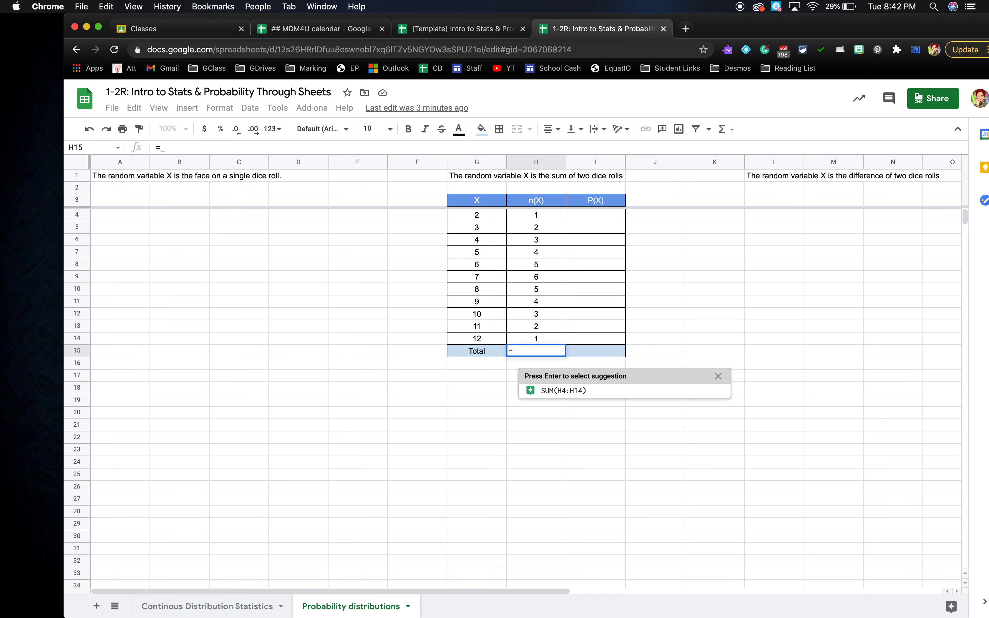
{"action": "left_click", "coordinate": [549, 402]}
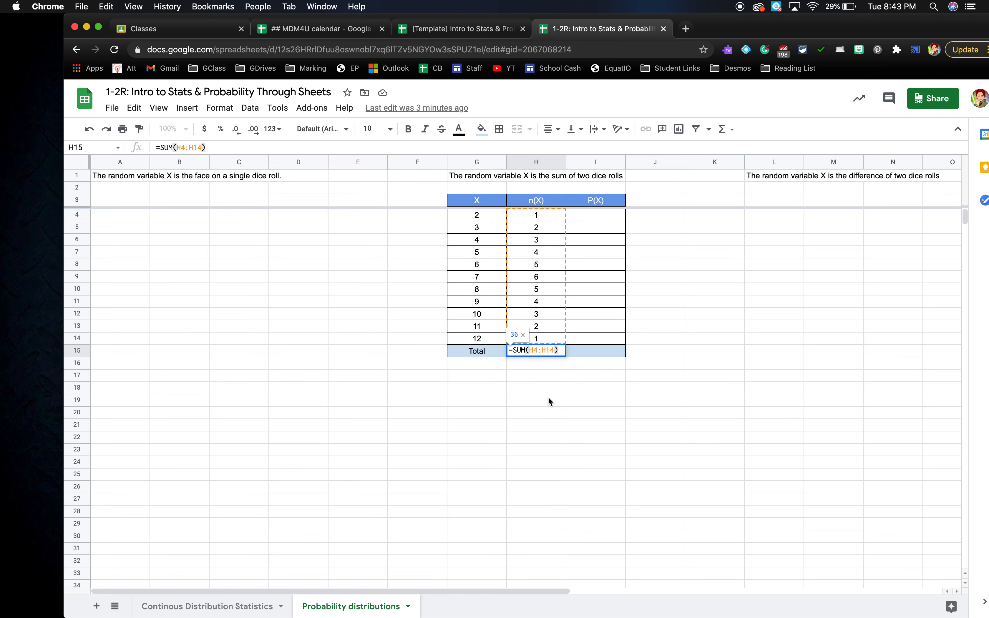
{"action": "key", "text": "Return"}
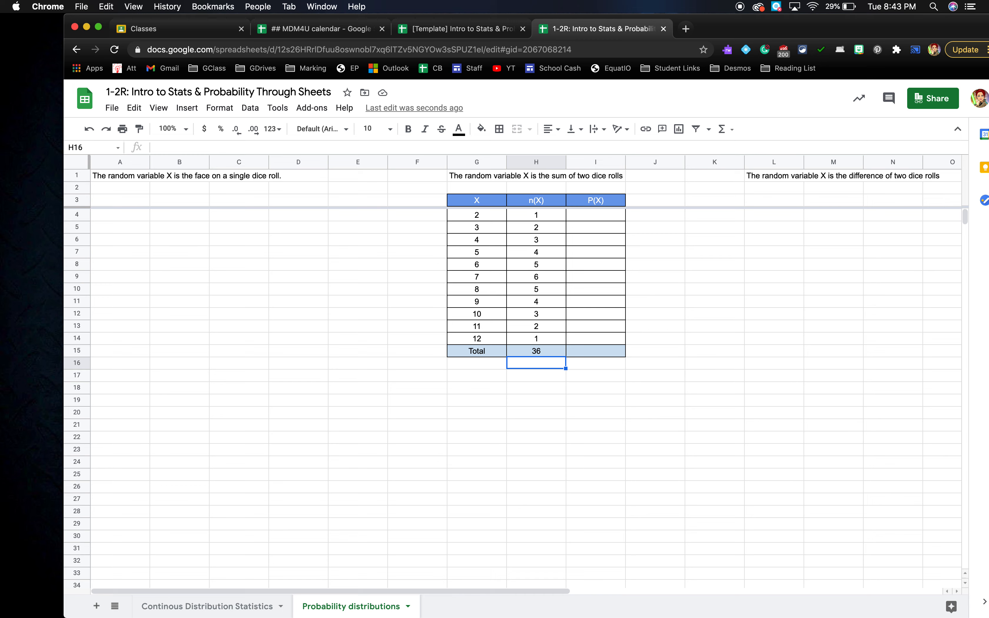
- Start a formula in I4 with =1/36, then erase the hardcoded fraction
{"action": "left_click", "coordinate": [595, 217]}
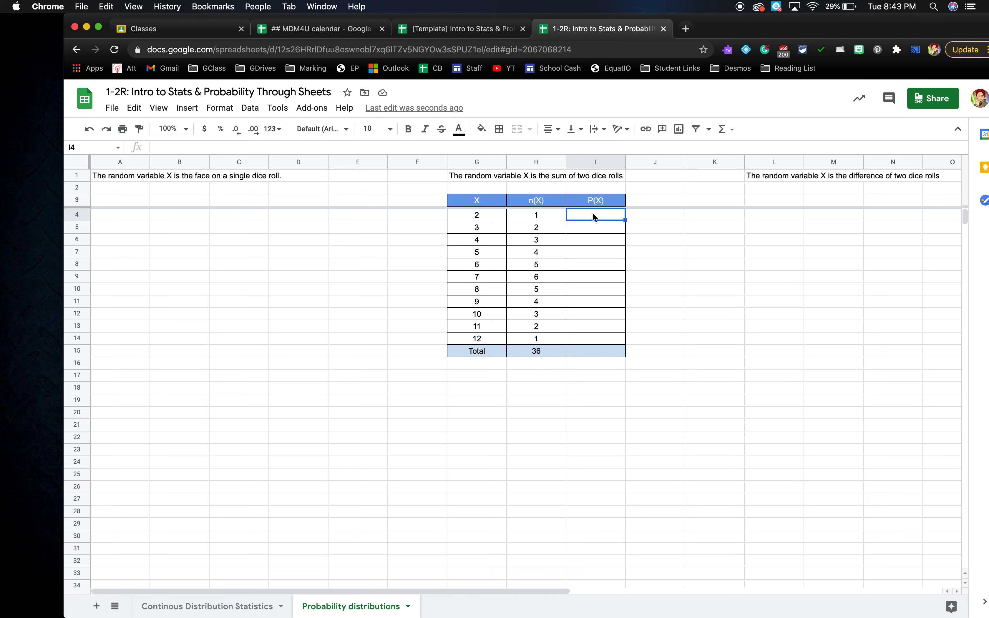
{"action": "type", "text": "="}
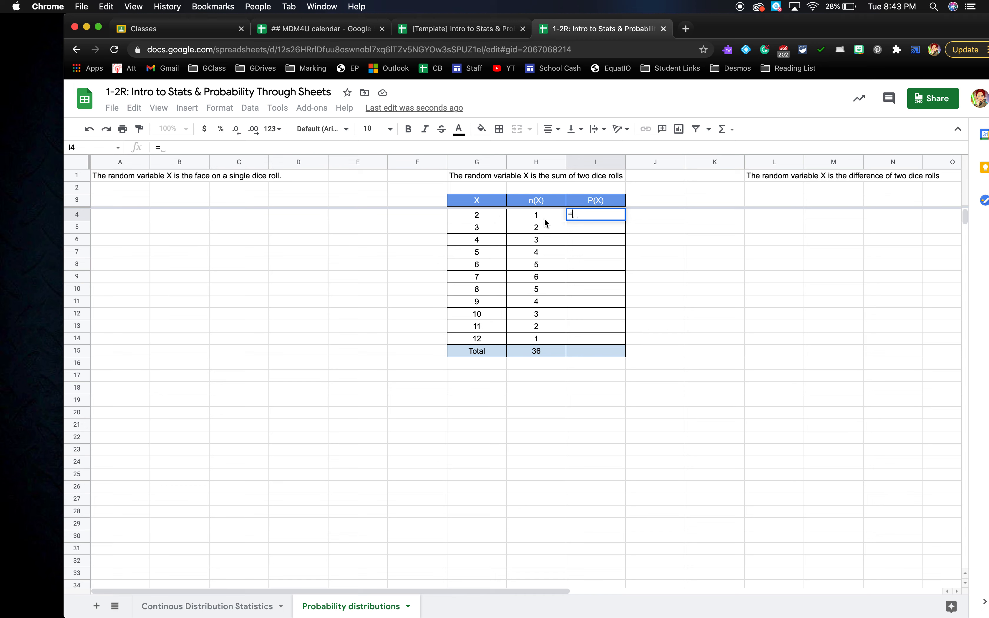
{"action": "type", "text": "1/36"}
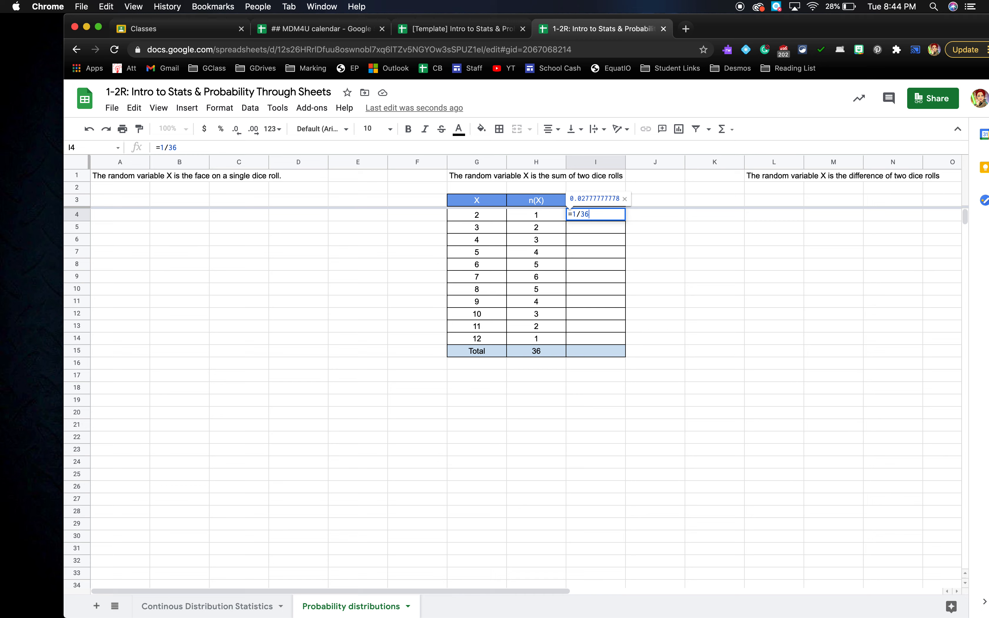
{"action": "key", "text": "BackSpace"}
{"action": "key", "text": "BackSpace"}
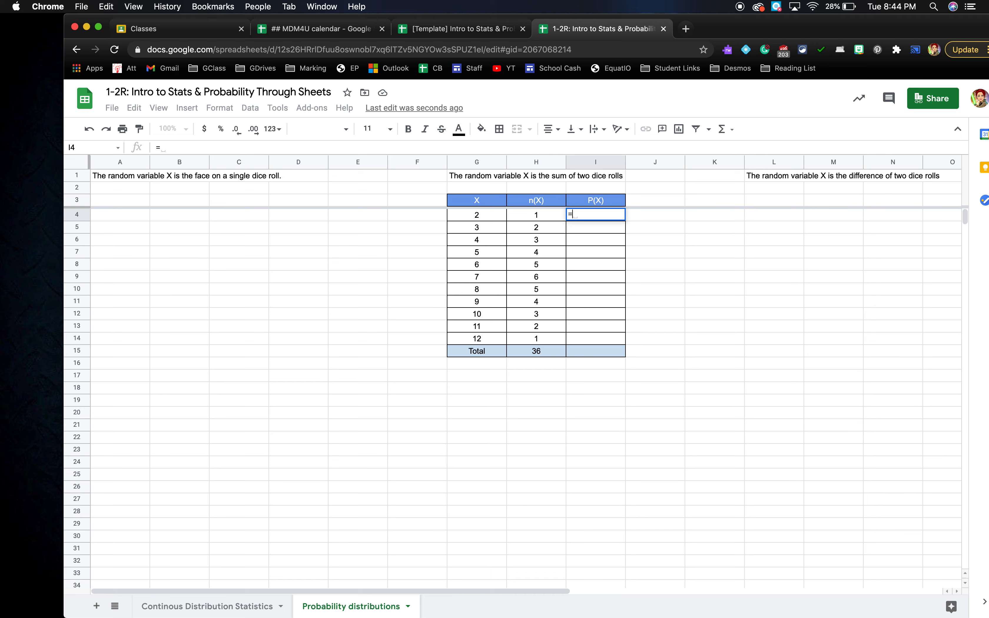
- Enter =H4/H15 in I4 for the X=2 probability, then select the P(X) cells below
{"action": "left_click", "coordinate": [551, 217]}
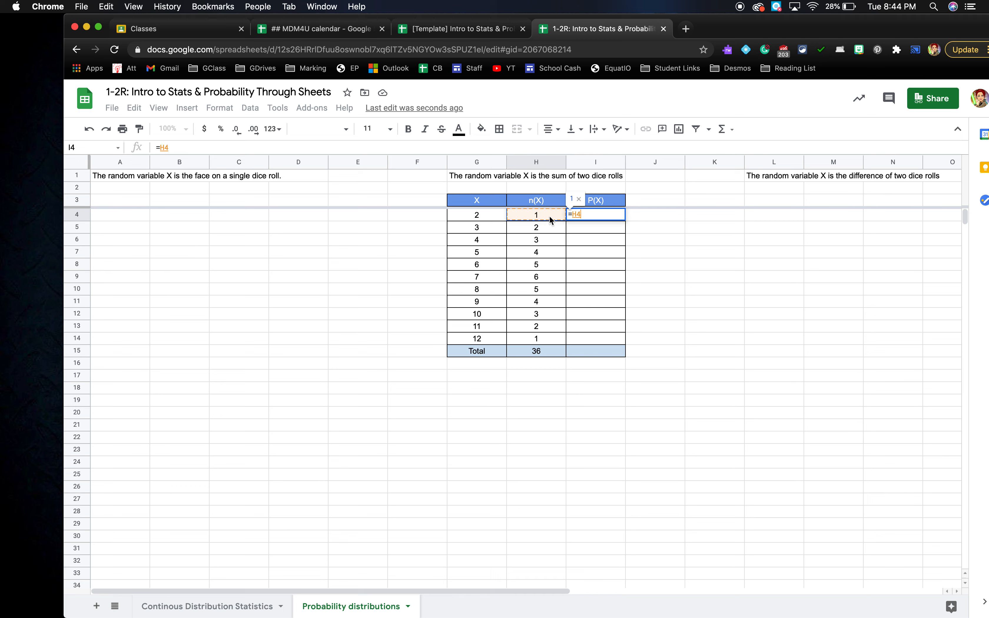
{"action": "type", "text": "/"}
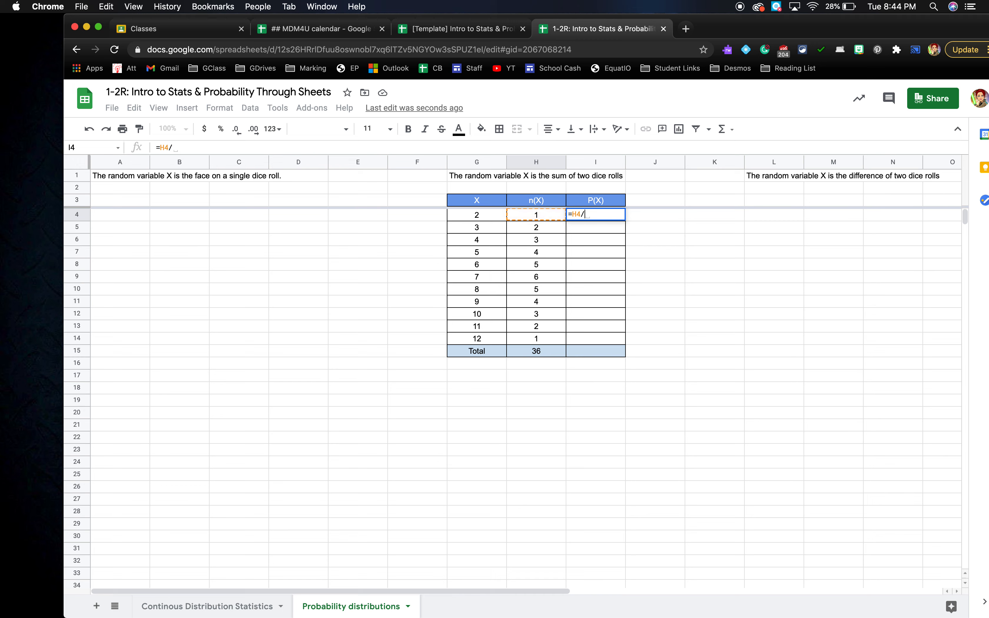
{"action": "left_click", "coordinate": [545, 351]}
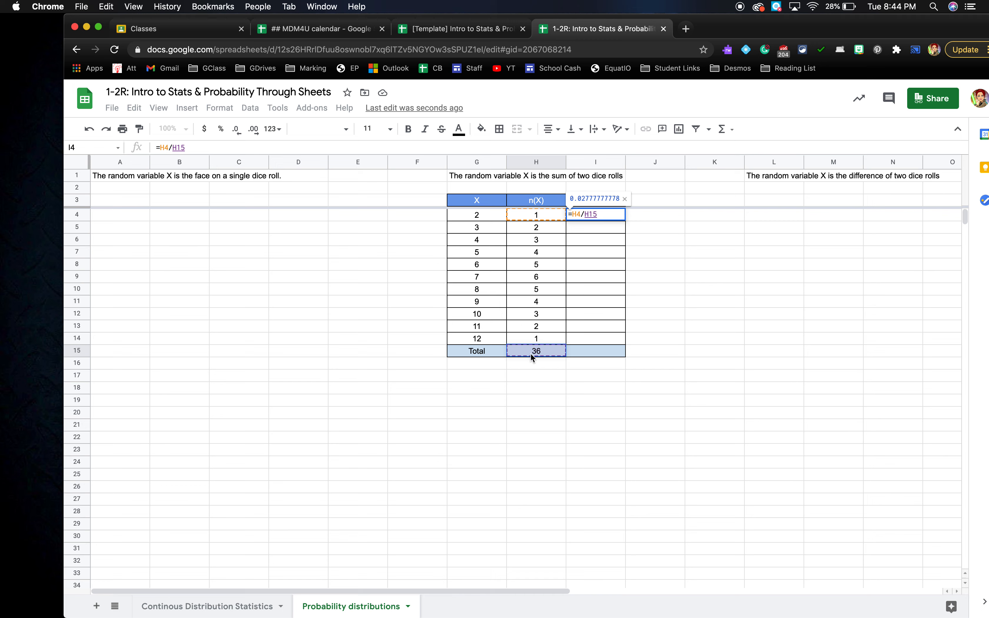
{"action": "key", "text": "Return"}
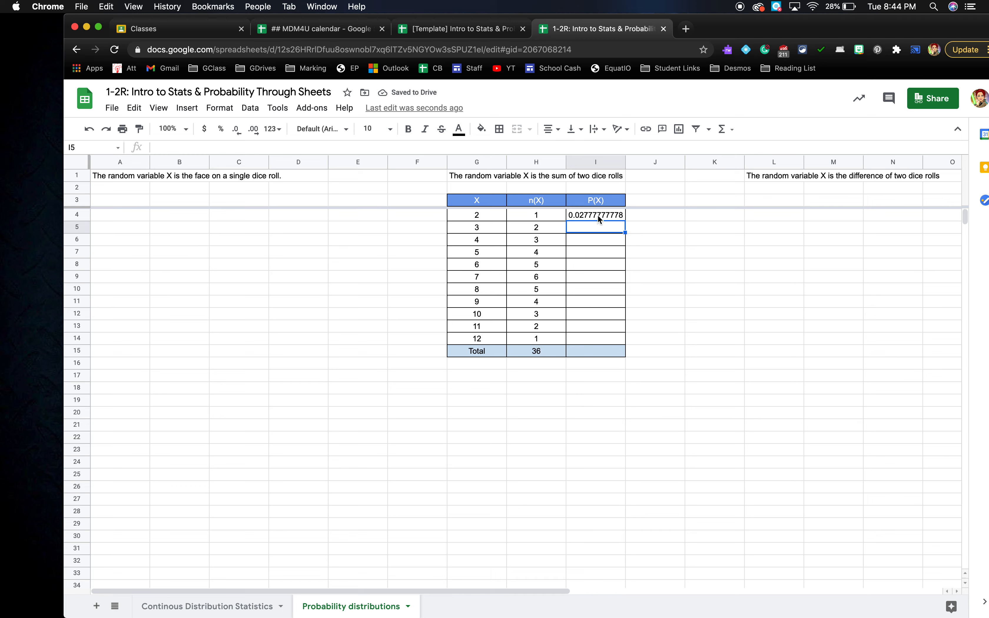
{"action": "left_click_drag", "start_coordinate": [598, 215], "coordinate": [601, 342]}
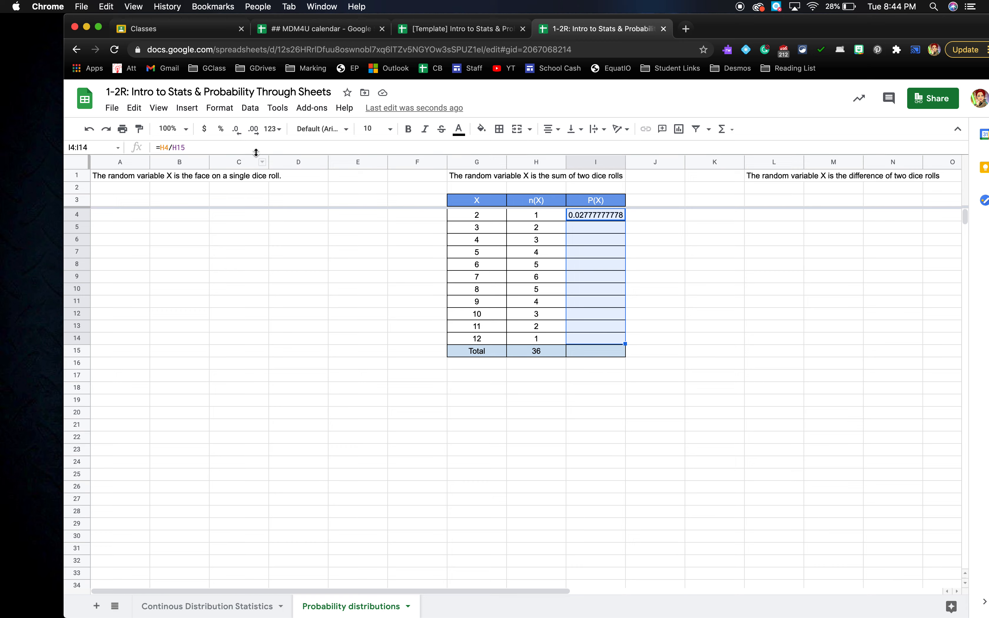
- Reduce the P(X) cells to three decimal places so I4 shows 0.028
{"action": "left_click", "coordinate": [237, 131]}
{"action": "left_click", "coordinate": [236, 130]}
{"action": "left_click", "coordinate": [237, 131]}
{"action": "left_click", "coordinate": [237, 131]}
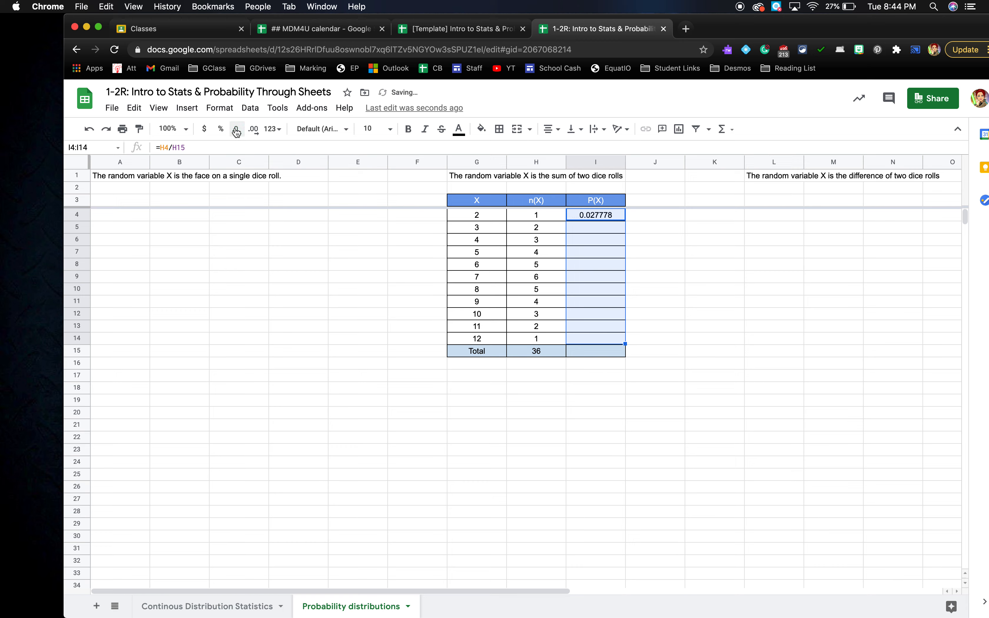
{"action": "left_click", "coordinate": [236, 131]}
{"action": "left_click", "coordinate": [237, 131]}
{"action": "left_click", "coordinate": [237, 130]}
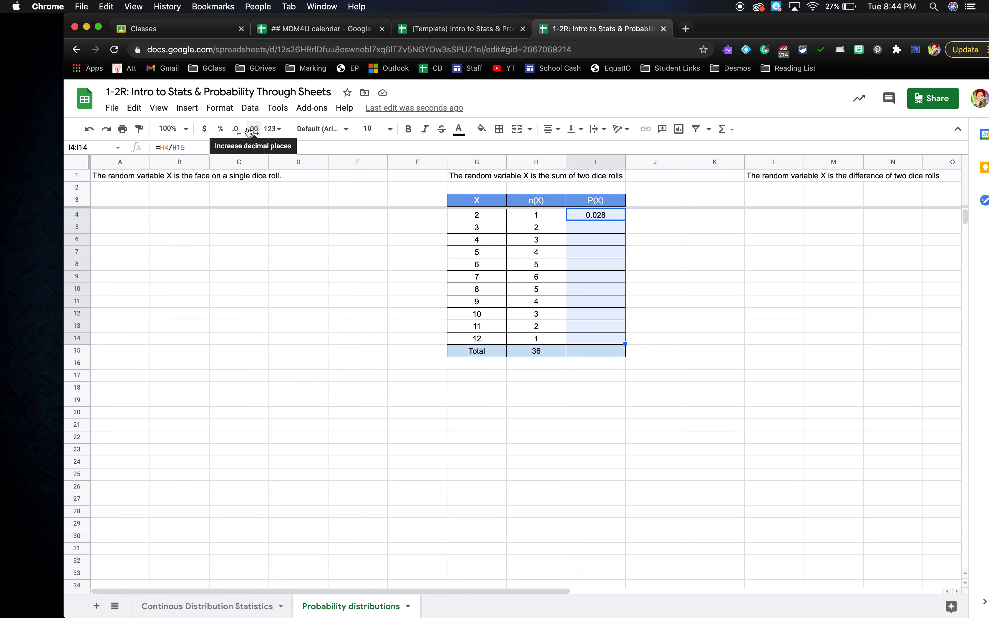
{"action": "key", "text": "Return"}
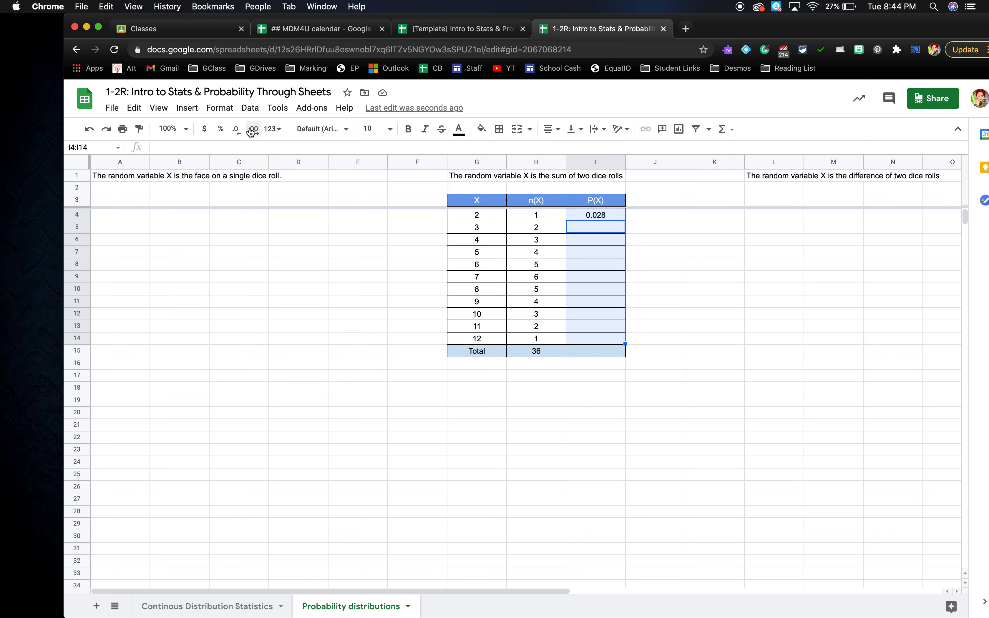
{"action": "left_click", "coordinate": [606, 215]}
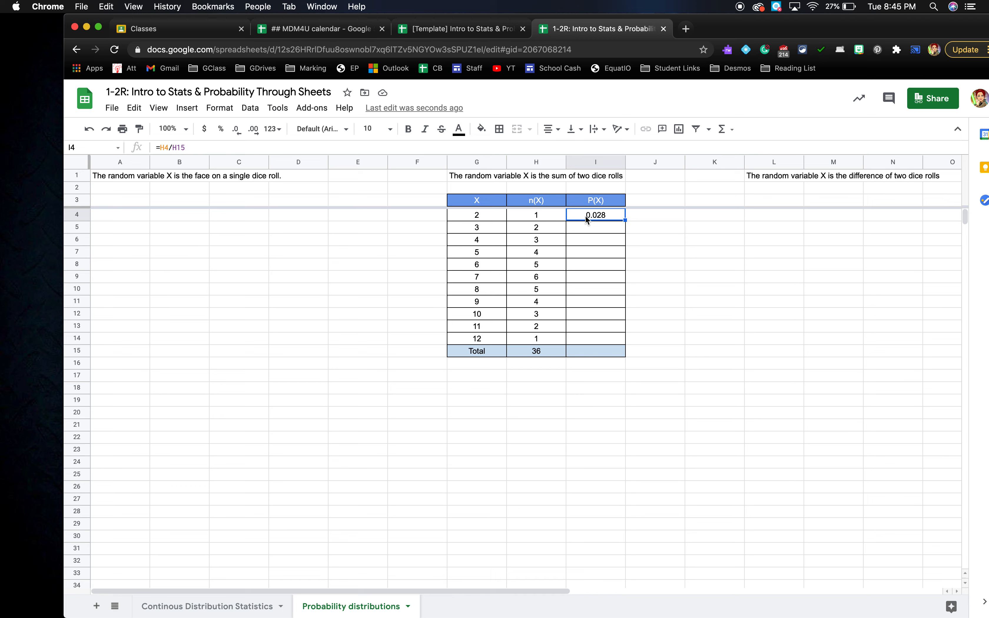
- Fill I4's formula down the P(X) column and inspect the resulting #DIV/0! error in I6
{"action": "left_click", "coordinate": [623, 219]}
{"action": "double_click", "coordinate": [623, 220]}
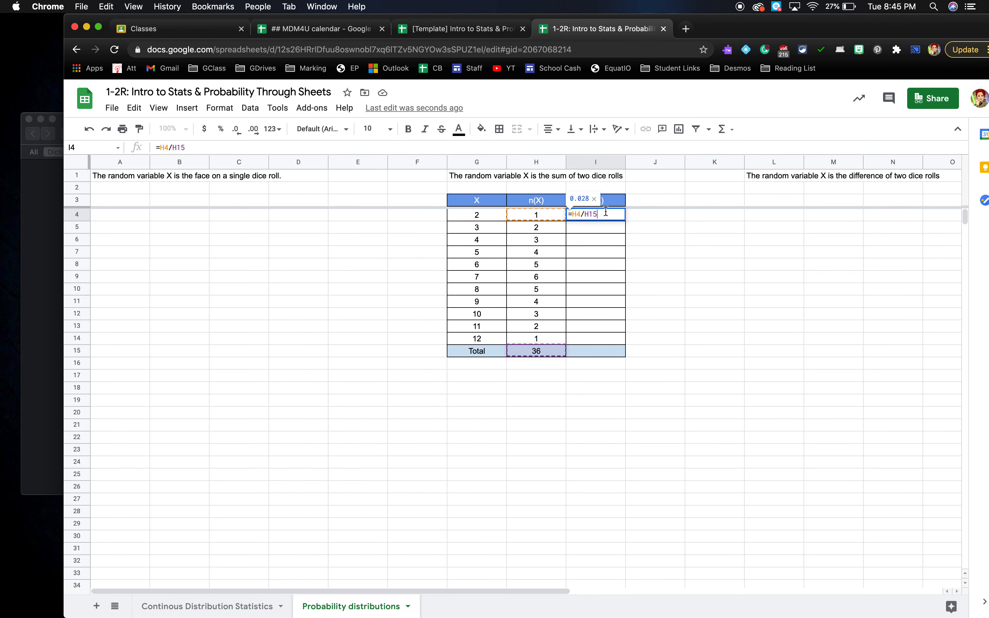
{"action": "key", "text": "Escape"}
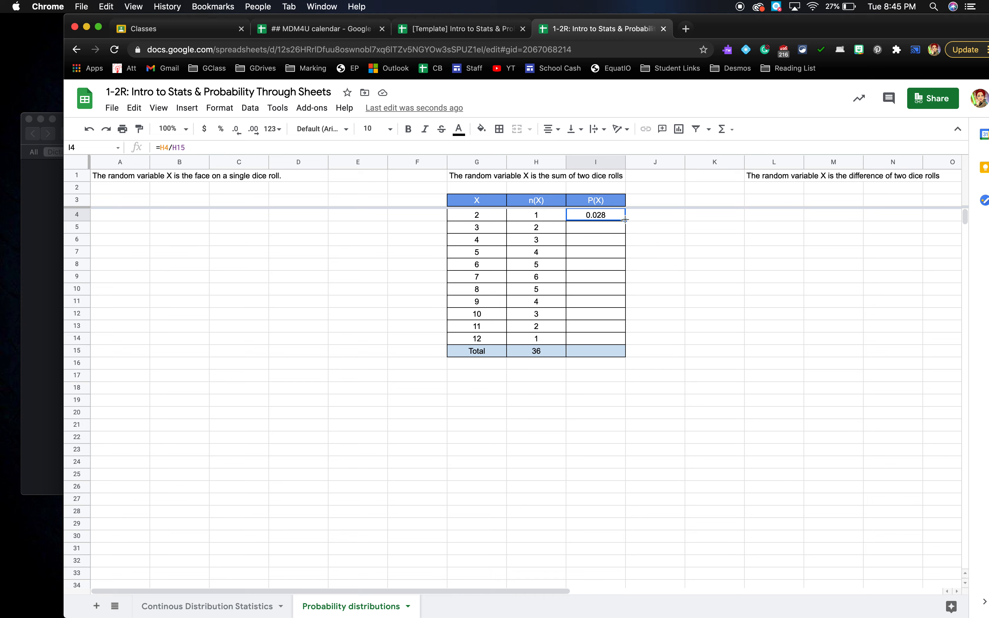
{"action": "left_click_drag", "start_coordinate": [625, 220], "coordinate": [624, 339]}
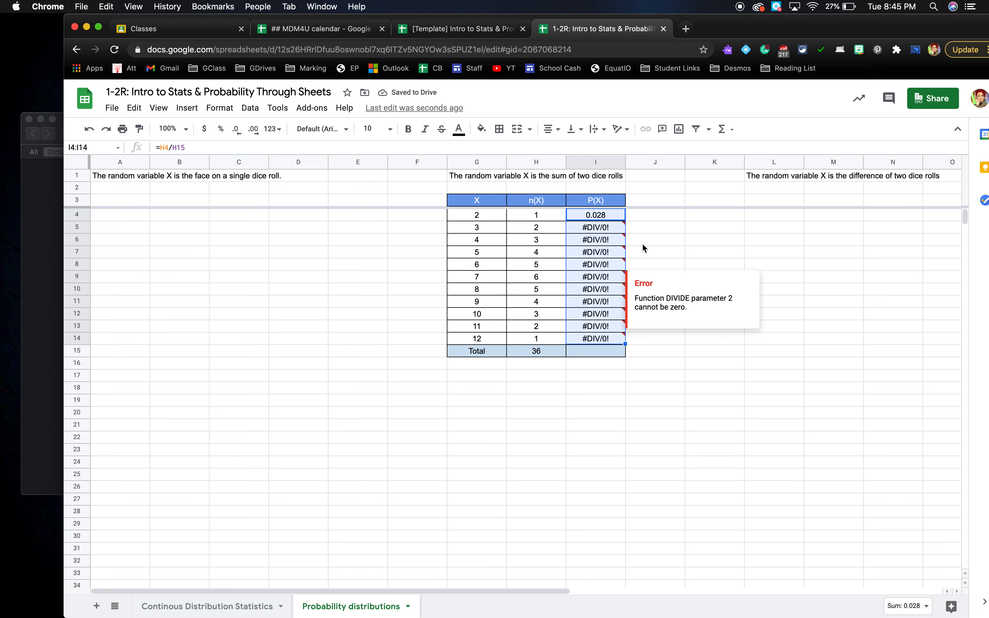
{"action": "mouse_move", "coordinate": [608, 245]}
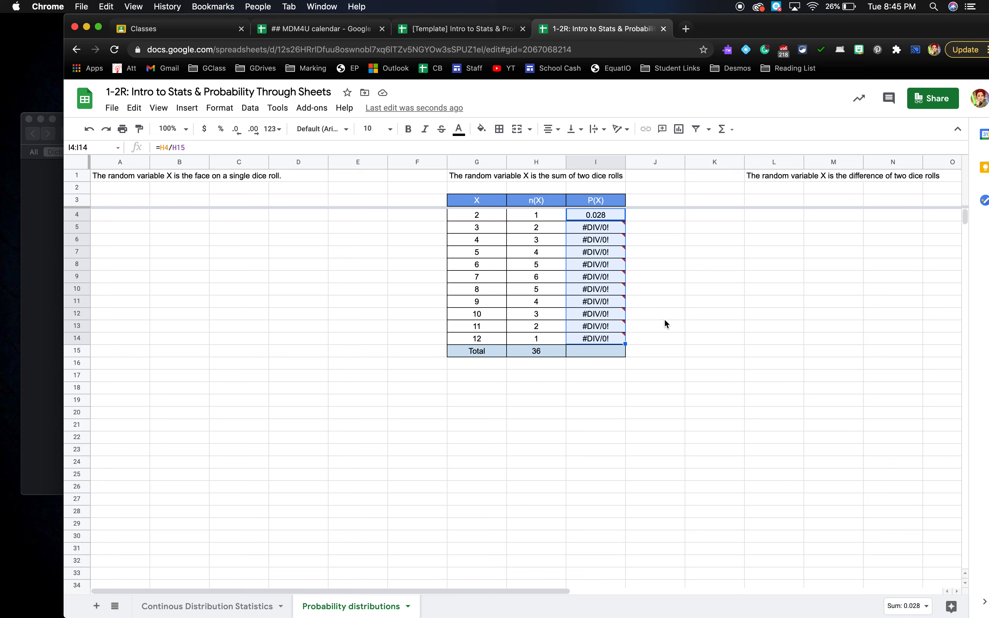
{"action": "mouse_move", "coordinate": [614, 278]}
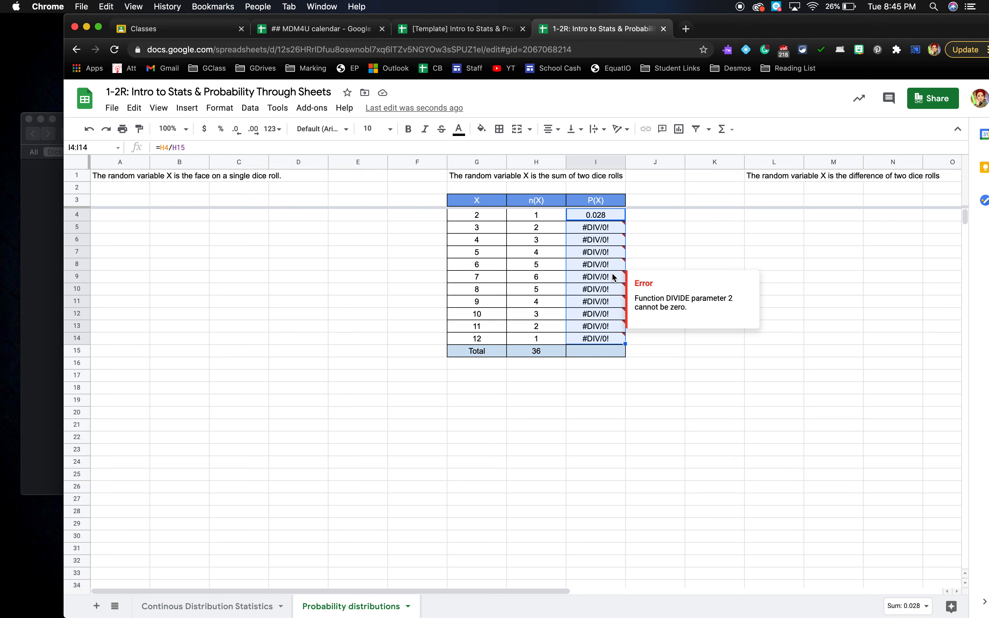
{"action": "double_click", "coordinate": [585, 241]}
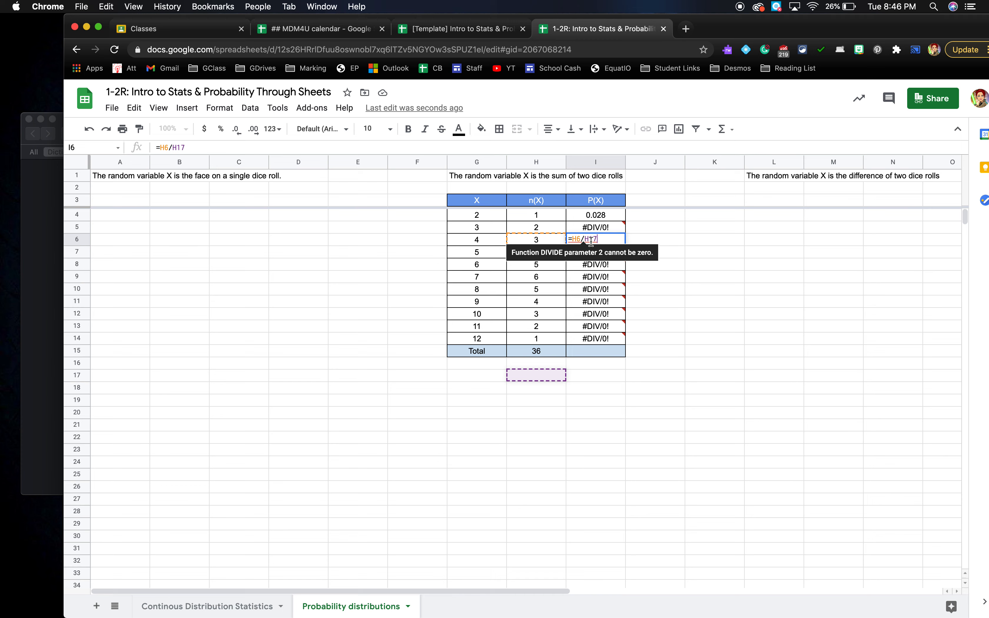
{"action": "key", "text": "Return"}
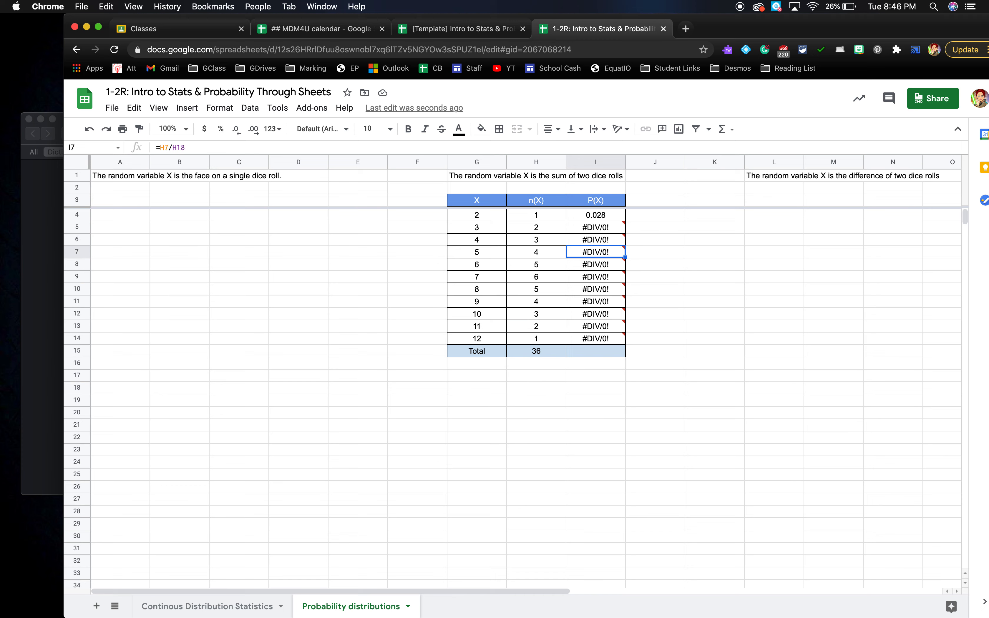
- Change I4's formula to =H4/H$15 to lock the total's row
{"action": "double_click", "coordinate": [604, 215]}
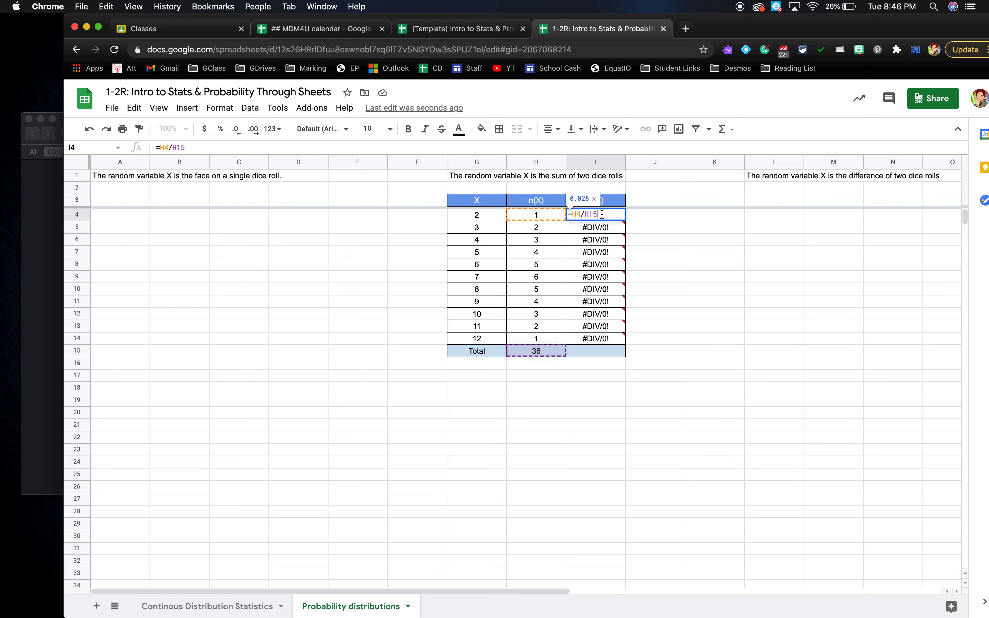
{"action": "left_click", "coordinate": [589, 214]}
{"action": "type", "text": "$"}
{"action": "key", "text": "Return"}
- Fill the corrected =H4/H$15 formula down to I14 and verify I12's references
{"action": "left_click", "coordinate": [599, 216]}
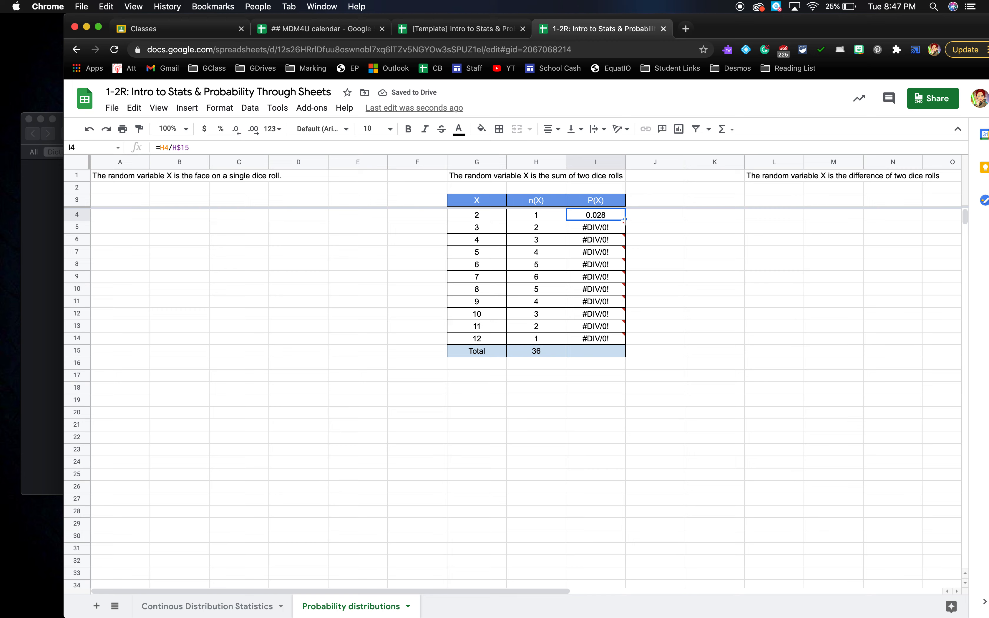
{"action": "left_click_drag", "start_coordinate": [625, 220], "coordinate": [625, 337]}
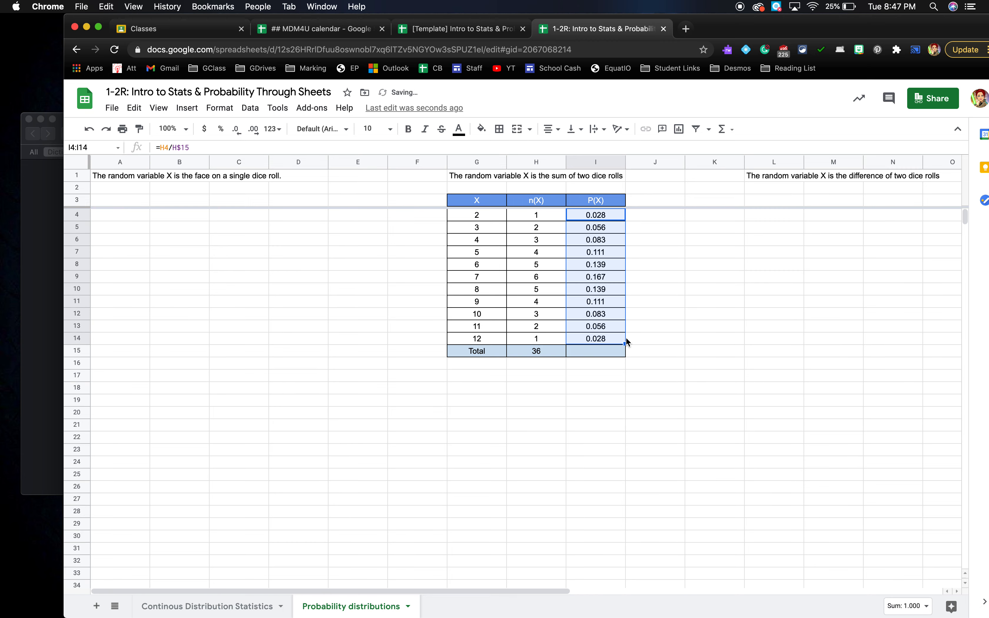
{"action": "left_click", "coordinate": [655, 339]}
{"action": "left_click", "coordinate": [600, 314]}
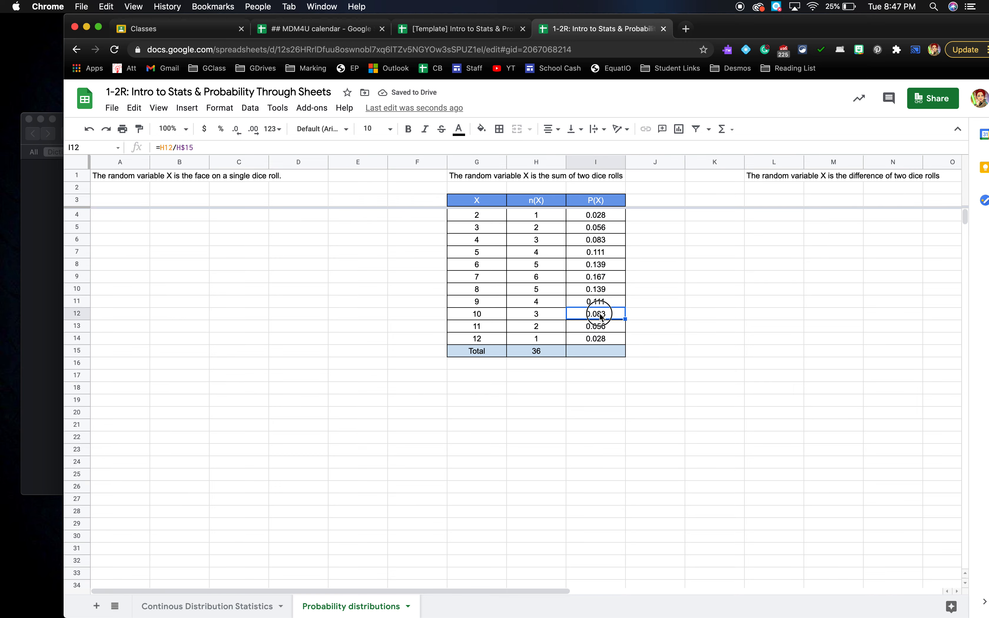
{"action": "double_click", "coordinate": [600, 315]}
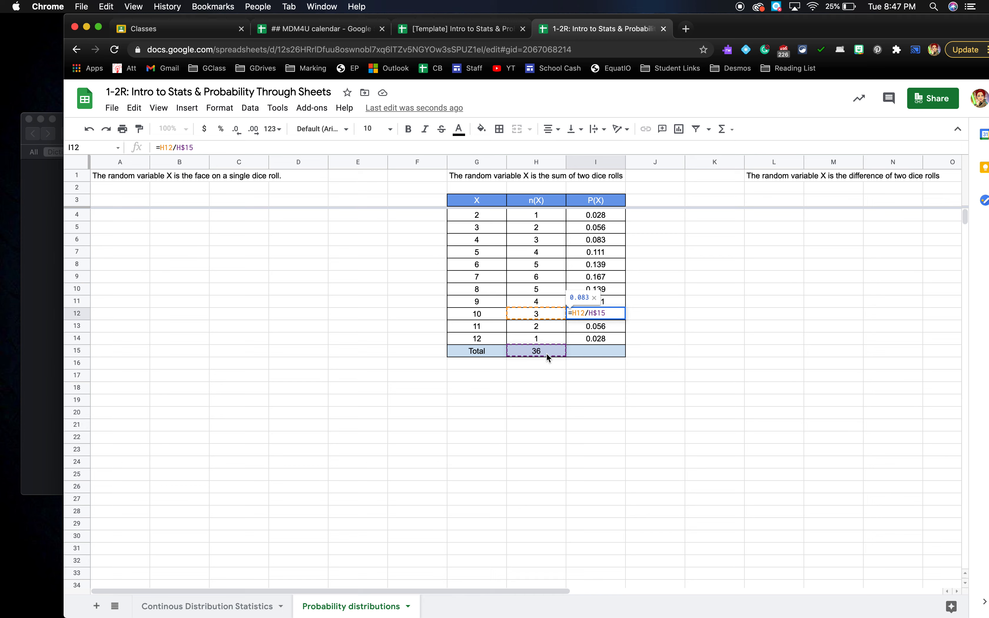
{"action": "key", "text": "Return"}
{"action": "left_click", "coordinate": [590, 352]}
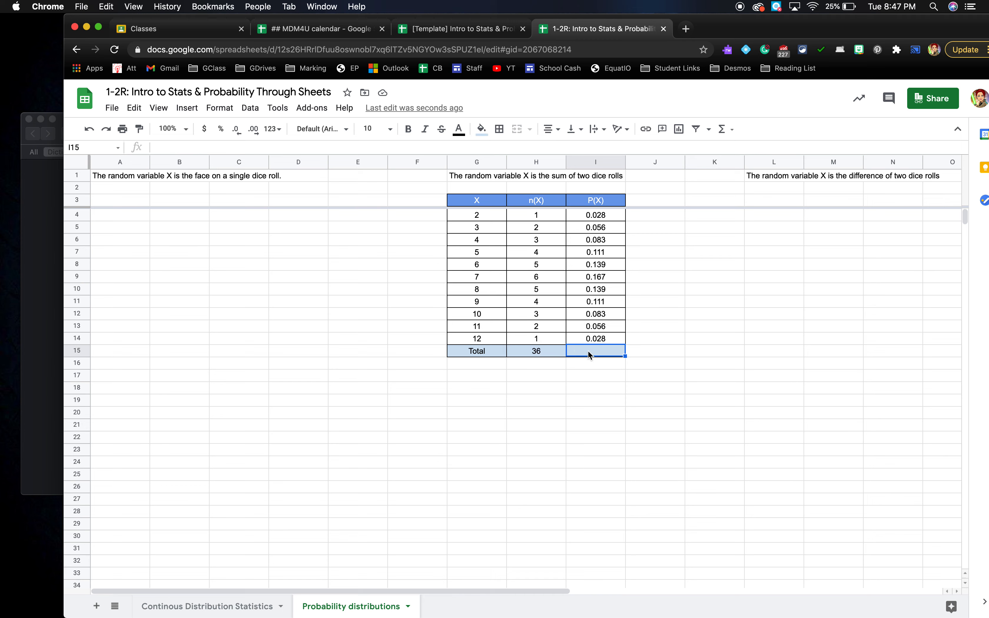
- Copy the SUM formula from H15 into I15, giving a P(X) total of 1.000
{"action": "left_click", "coordinate": [552, 350]}
{"action": "left_click_drag", "start_coordinate": [564, 356], "coordinate": [607, 358]}
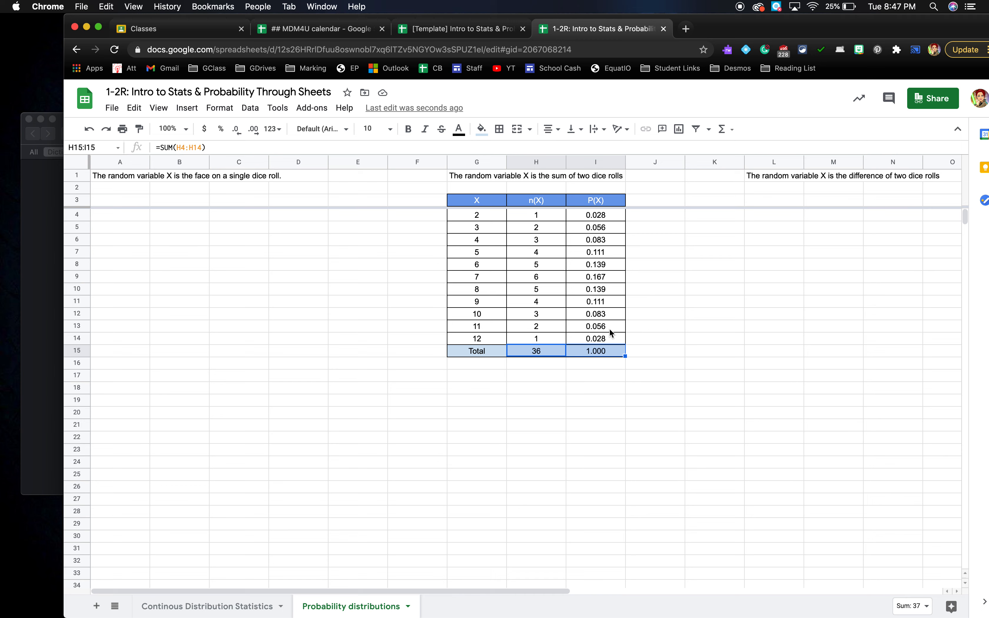
{"action": "key", "text": "Tab"}
{"action": "left_click", "coordinate": [603, 421]}
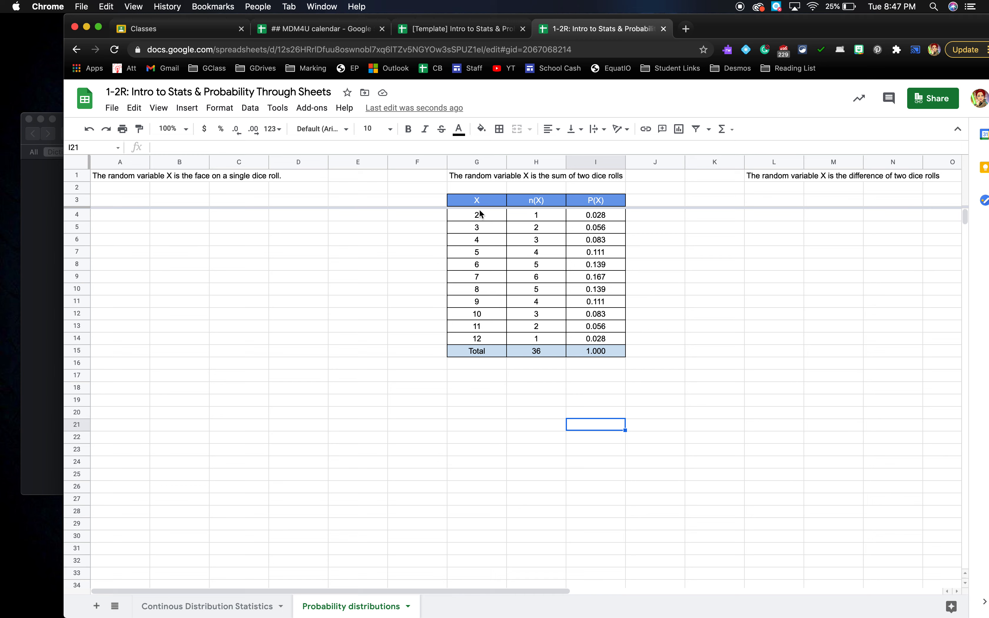
- Insert a column chart of the X, n(X) and P(X) data
{"action": "left_click_drag", "start_coordinate": [476, 202], "coordinate": [596, 338]}
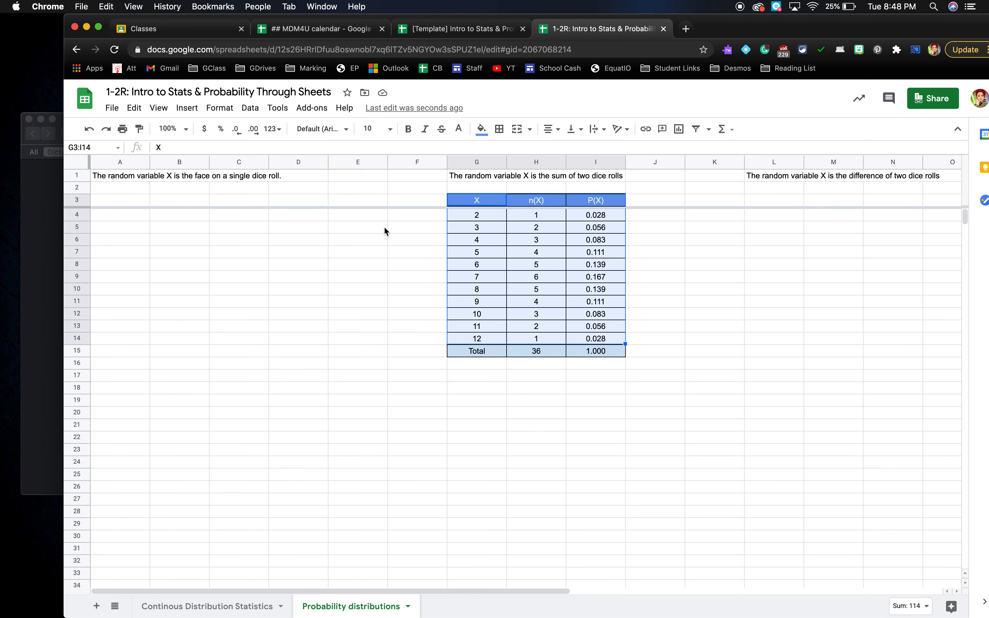
{"action": "left_click", "coordinate": [188, 108]}
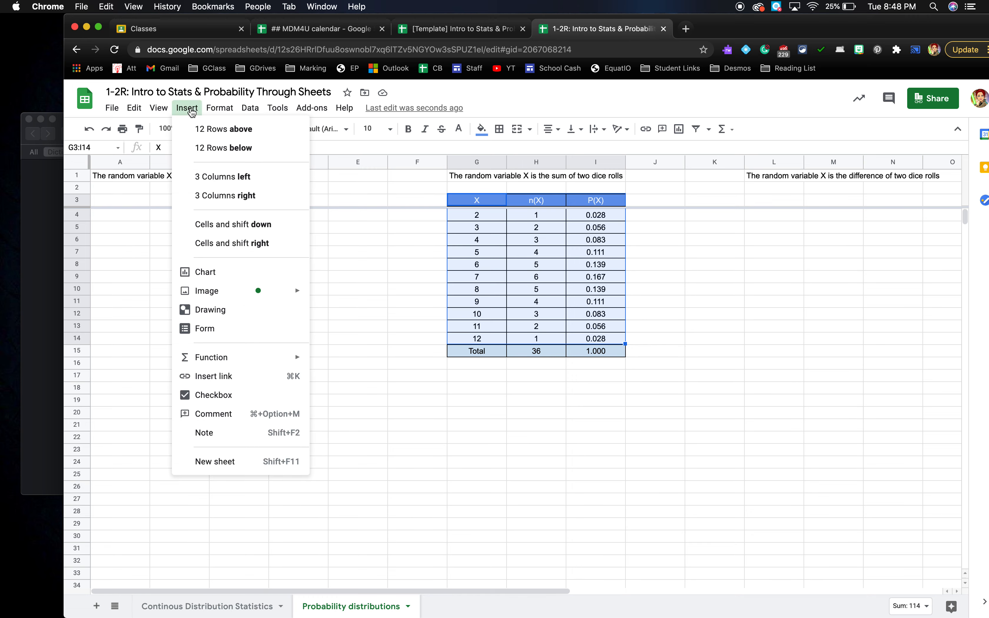
{"action": "left_click", "coordinate": [197, 278]}
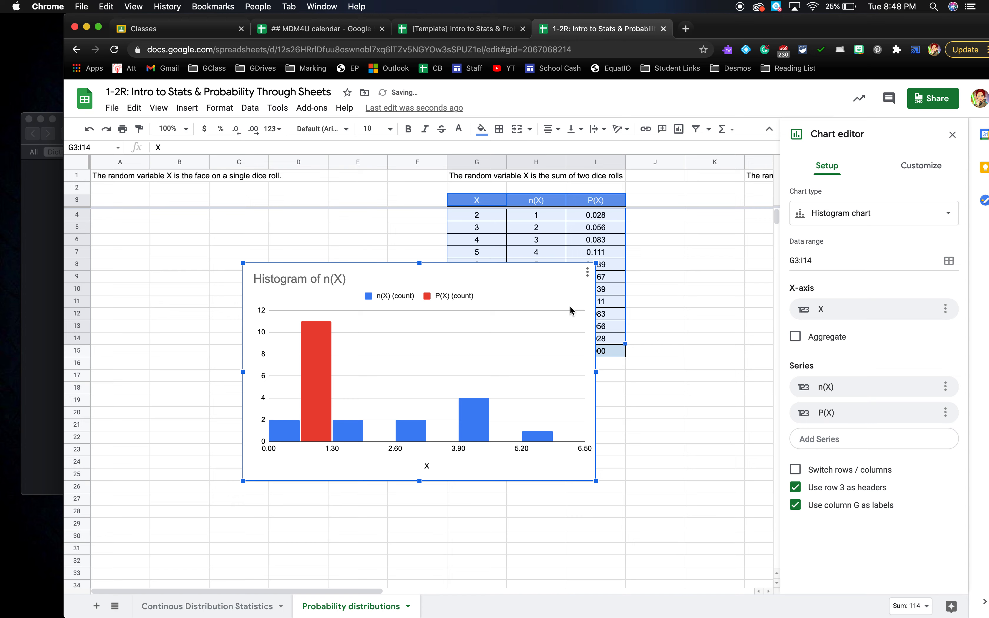
{"action": "left_click", "coordinate": [881, 219]}
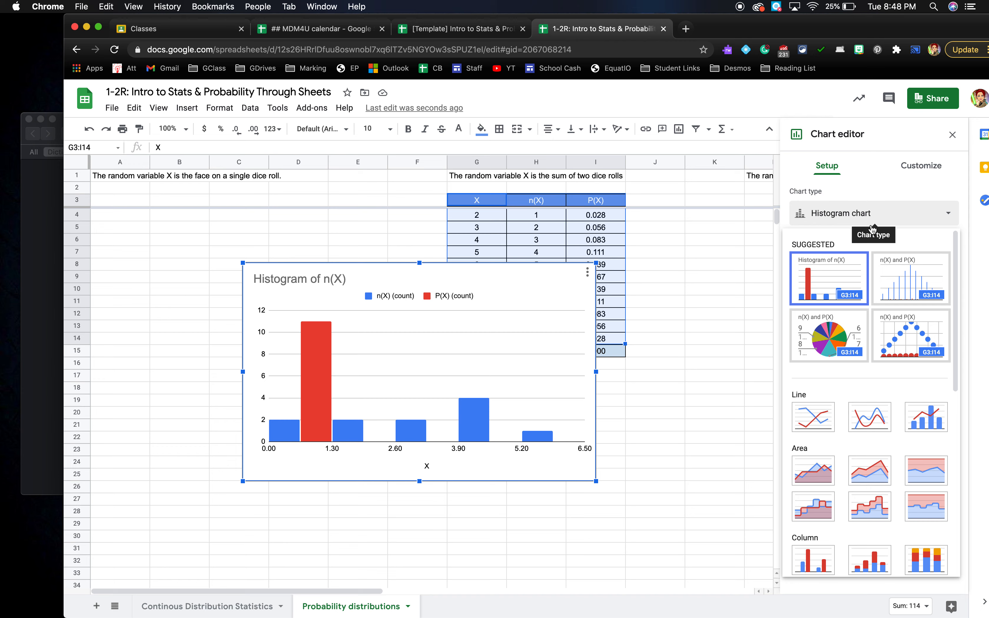
{"action": "left_click", "coordinate": [909, 290]}
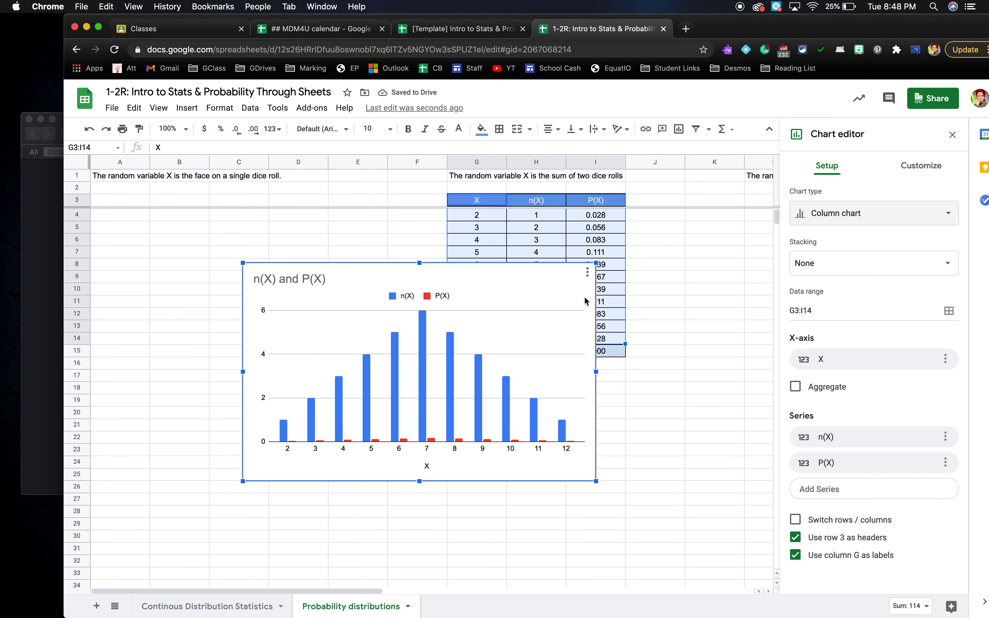
- Move the chart below the table and remove the n(X) series, leaving only P(X)
{"action": "left_click_drag", "start_coordinate": [523, 269], "coordinate": [635, 370]}
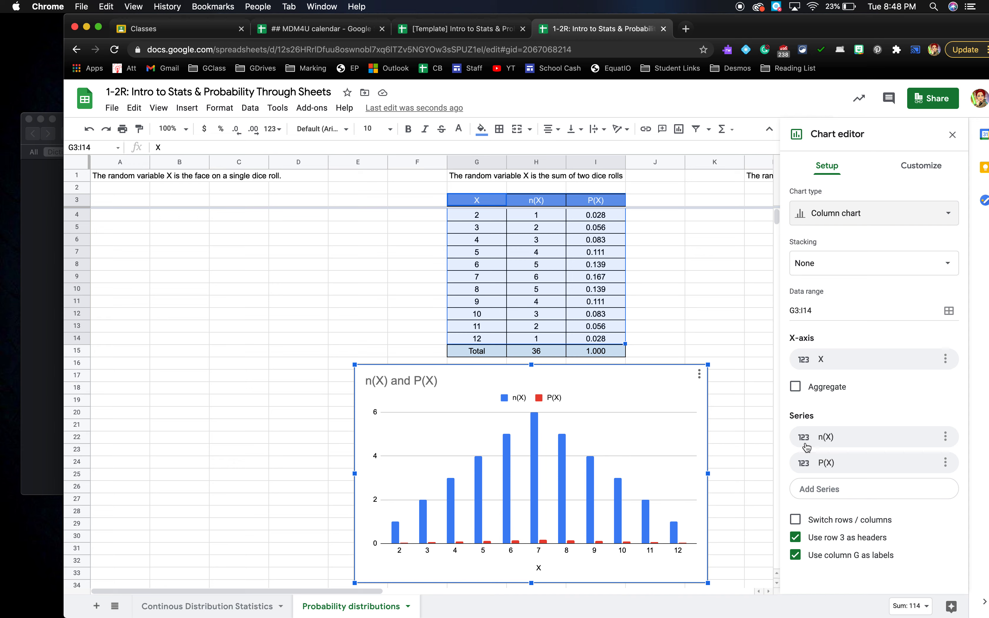
{"action": "left_click", "coordinate": [947, 441]}
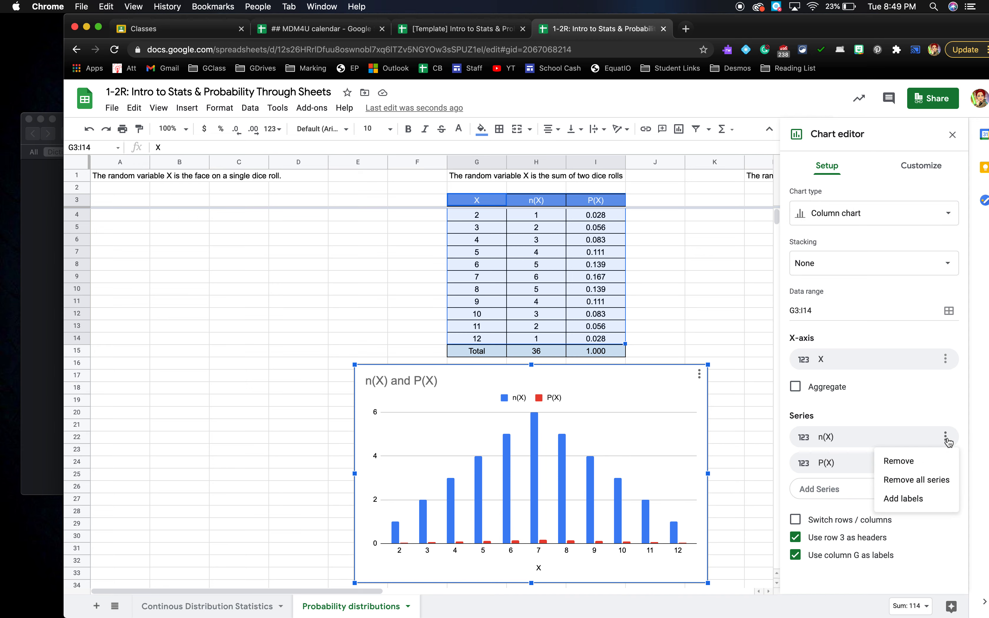
{"action": "left_click", "coordinate": [932, 461]}
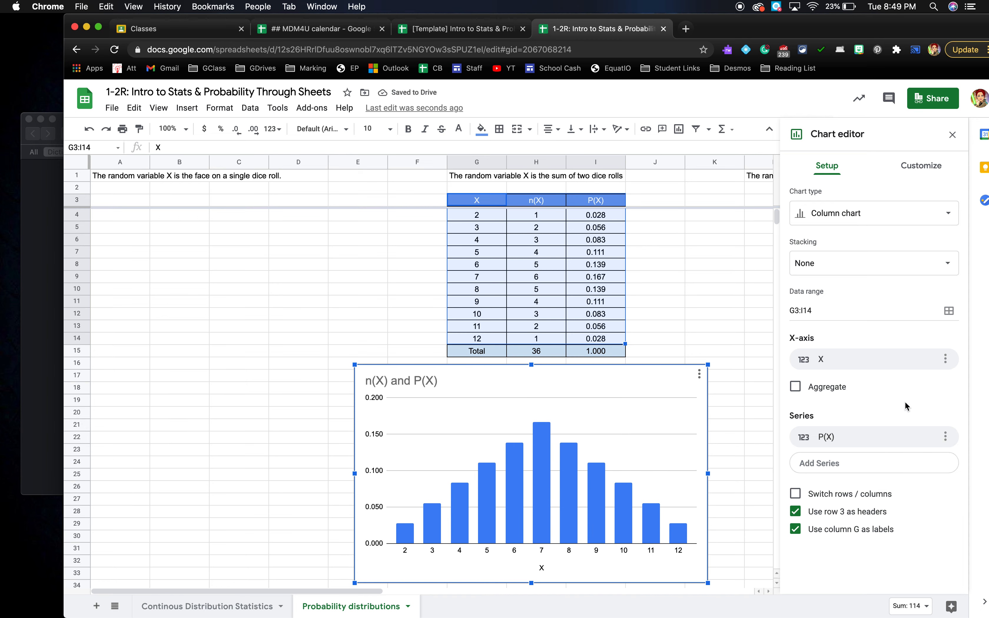
{"action": "left_click", "coordinate": [449, 382]}
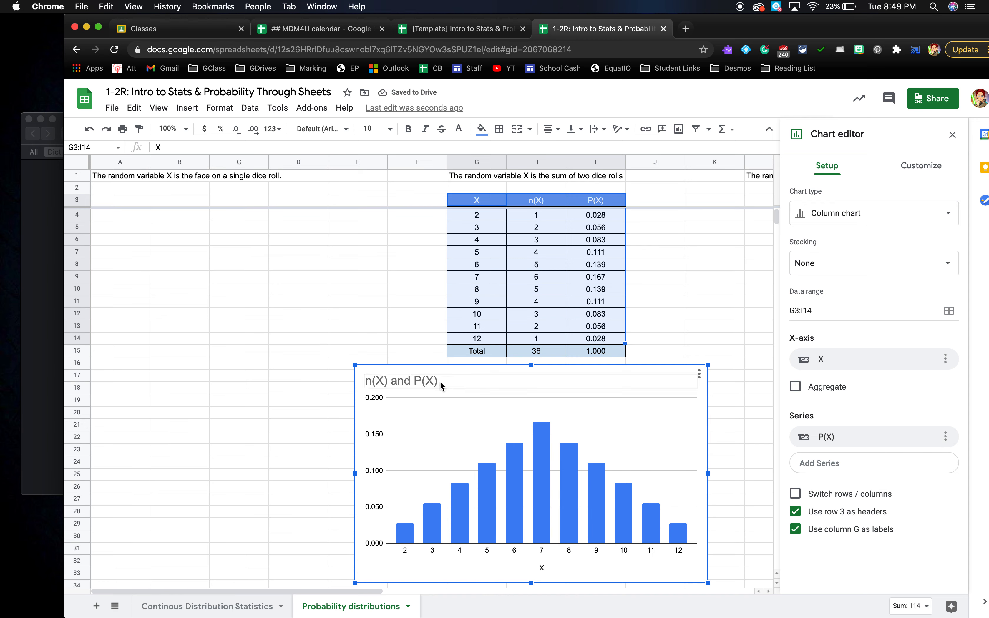
- Title the chart 'Probability Distribution of the Sum of Two Dice' and the horizontal axis 'The Sum of Two Dice'
{"action": "left_click", "coordinate": [417, 381]}
{"action": "type", "text": "Pr"}
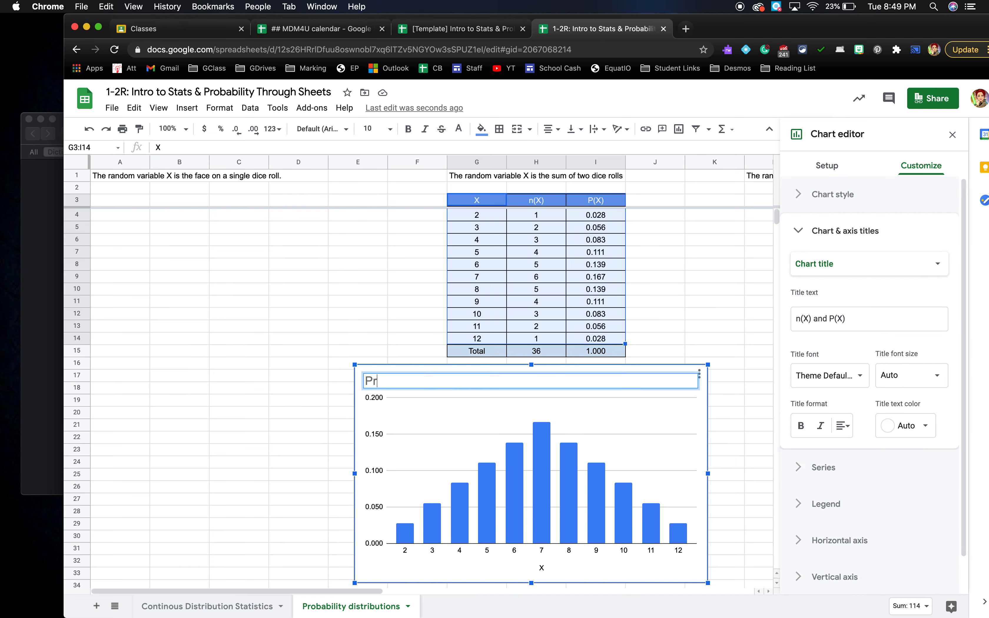
{"action": "type", "text": "obability Distribution of"}
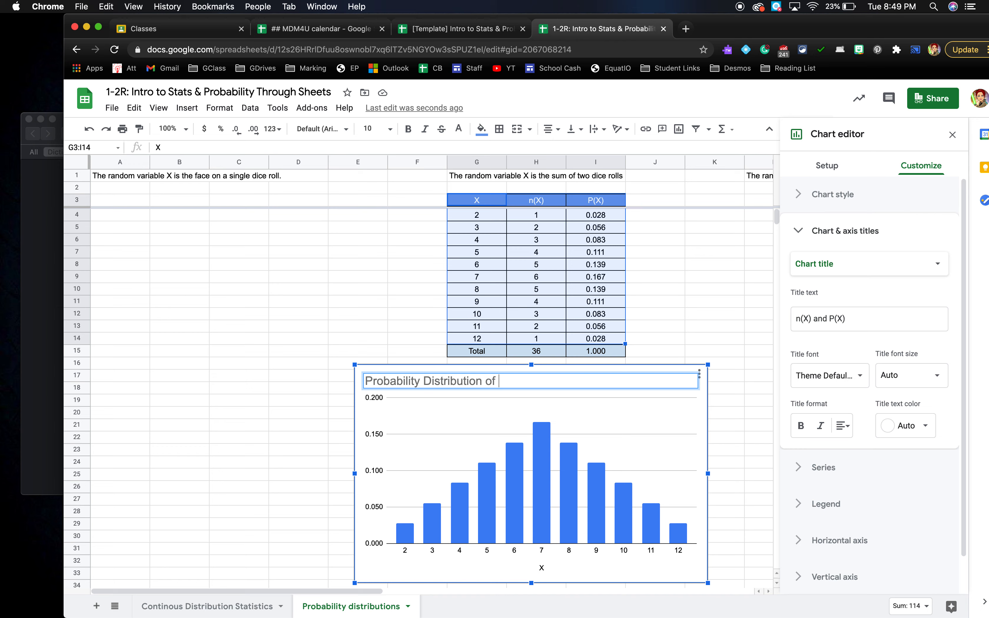
{"action": "type", "text": " the Sum of Two Dice"}
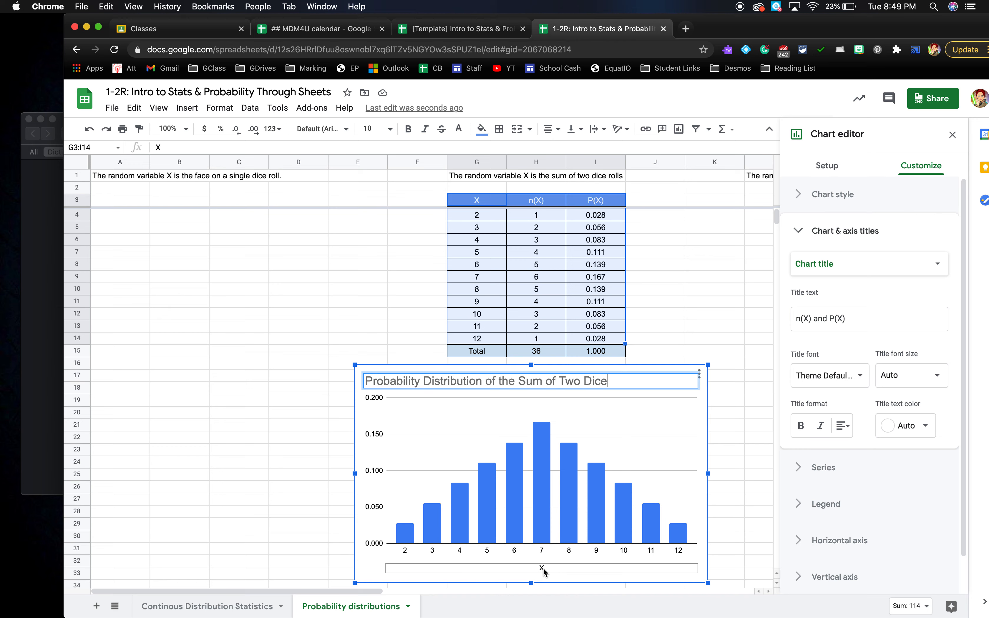
{"action": "left_click", "coordinate": [545, 572]}
{"action": "type", "text": "The Sum of Two Dice"}
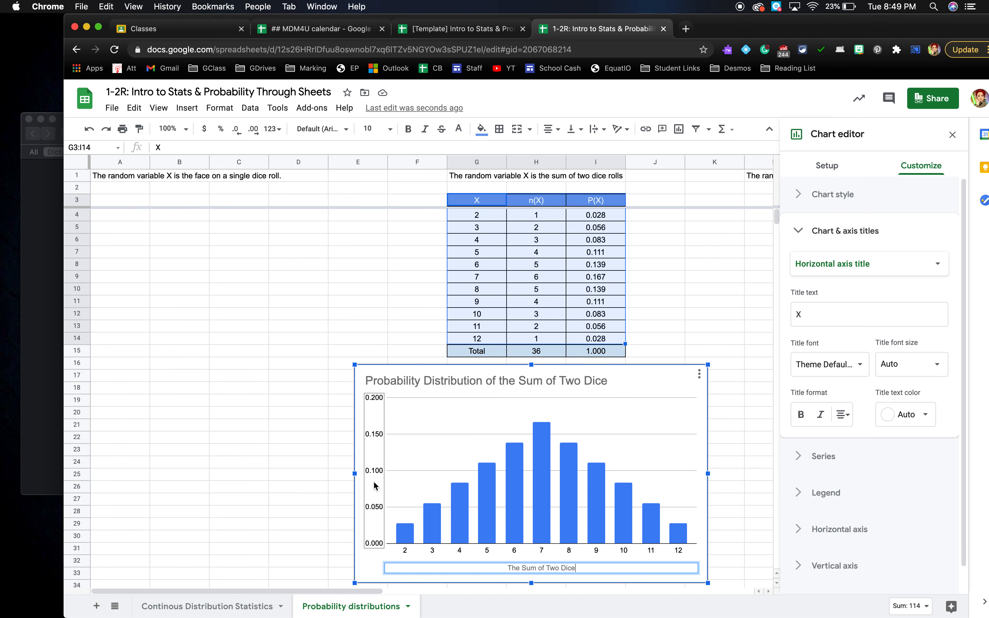
{"action": "left_click", "coordinate": [362, 478]}
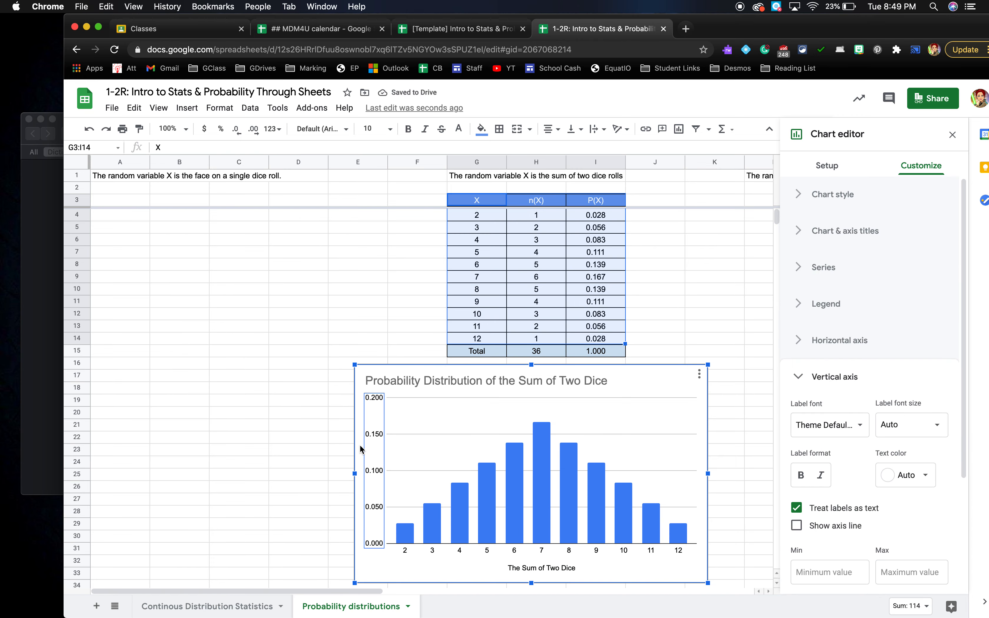
- Set the vertical axis title to 'Probability' in the chart's title settings
{"action": "left_click", "coordinate": [801, 232]}
{"action": "left_click", "coordinate": [862, 270]}
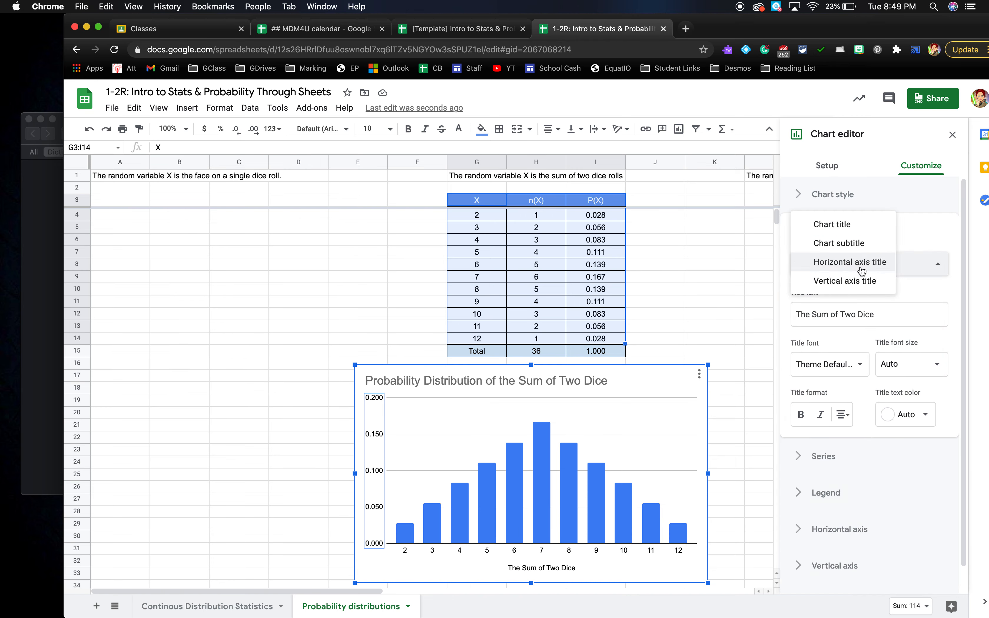
{"action": "left_click", "coordinate": [858, 282]}
{"action": "left_click", "coordinate": [863, 314]}
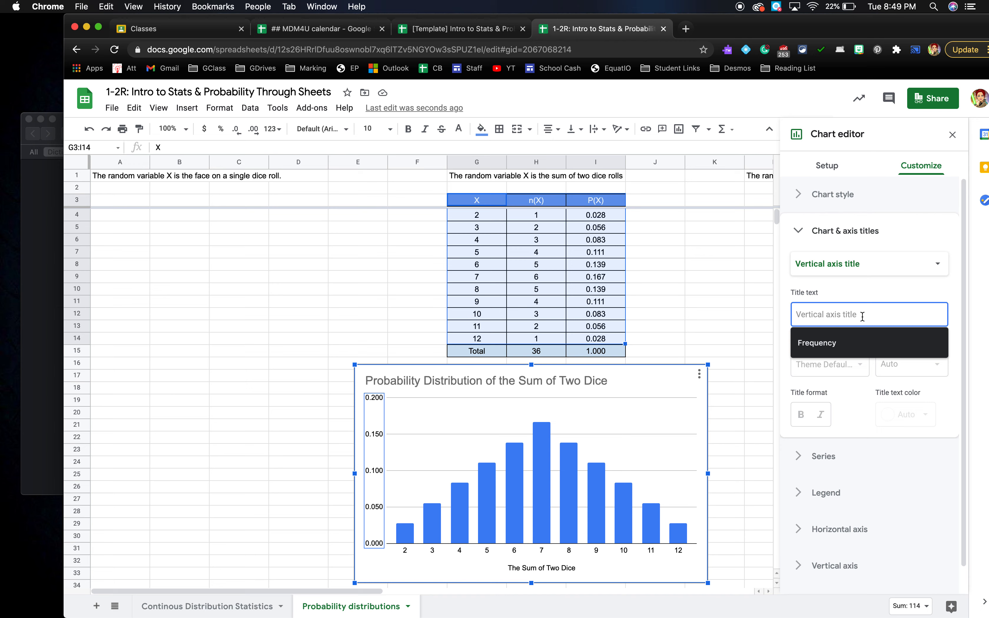
{"action": "type", "text": "Probabilit"}
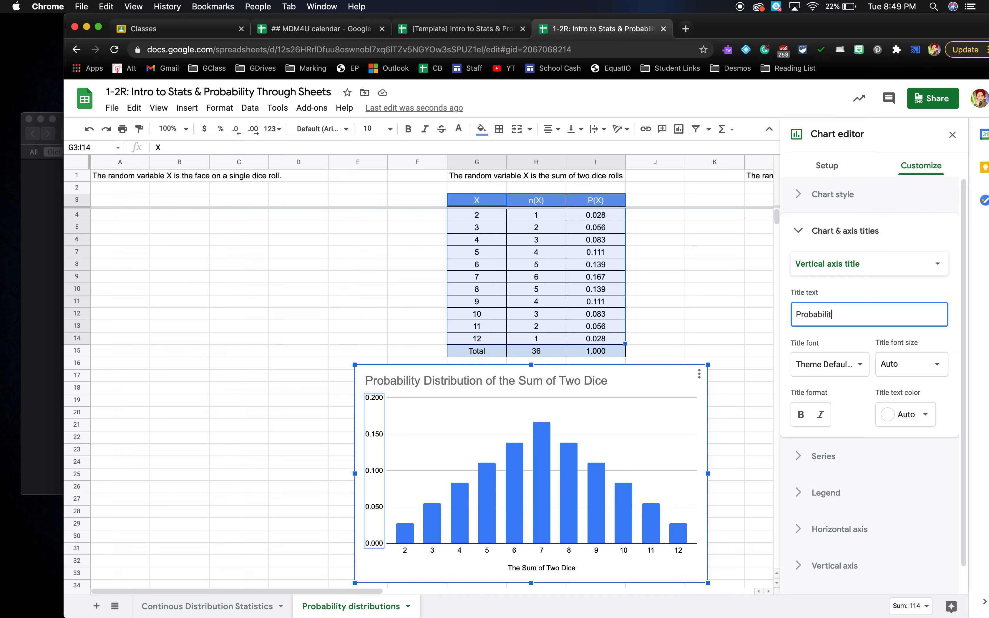
{"action": "type", "text": "y"}
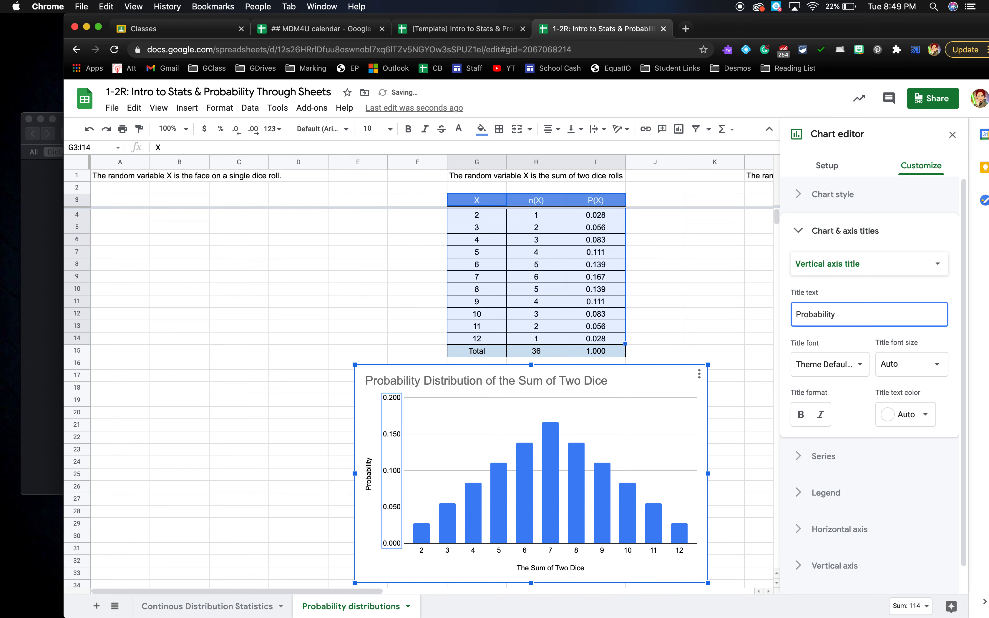
{"action": "left_click", "coordinate": [741, 292]}
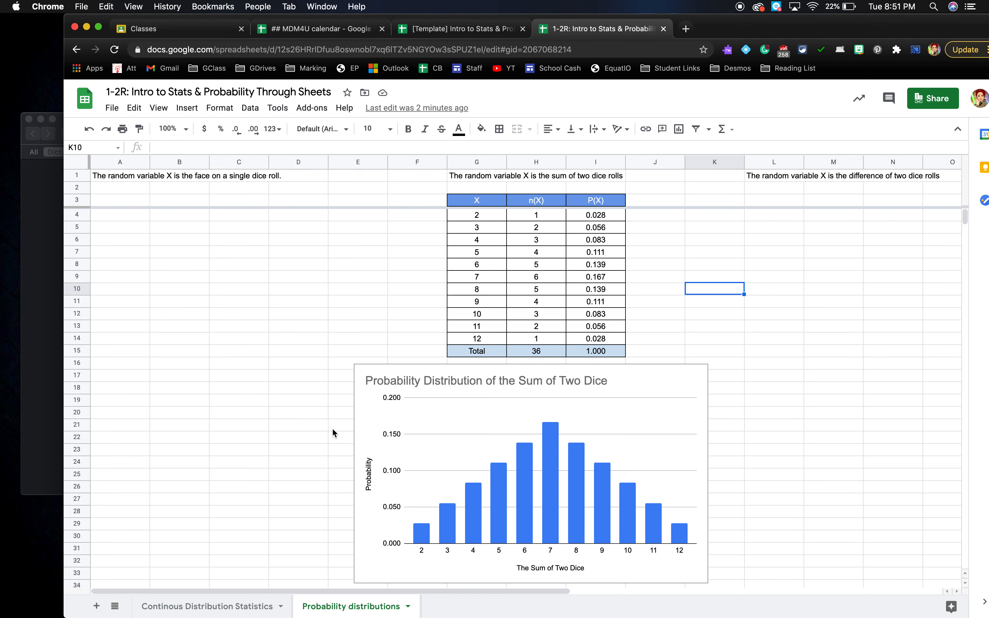
{"action": "scroll", "coordinate": [827, 450], "scroll_direction": "down", "scroll_amount": 3}
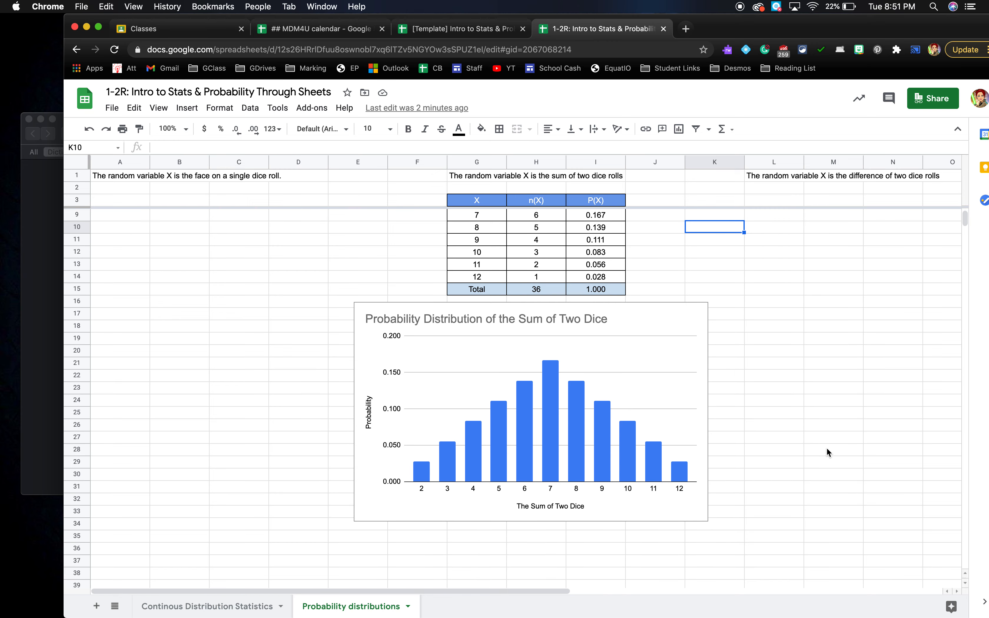
{"action": "scroll", "coordinate": [828, 449], "scroll_direction": "down", "scroll_amount": 5}
{"action": "mouse_move", "coordinate": [140, 447]}
{"action": "left_mouse_down"}
{"action": "mouse_move", "coordinate": [398, 497]}
{"action": "mouse_move", "coordinate": [915, 525]}
{"action": "left_mouse_up"}
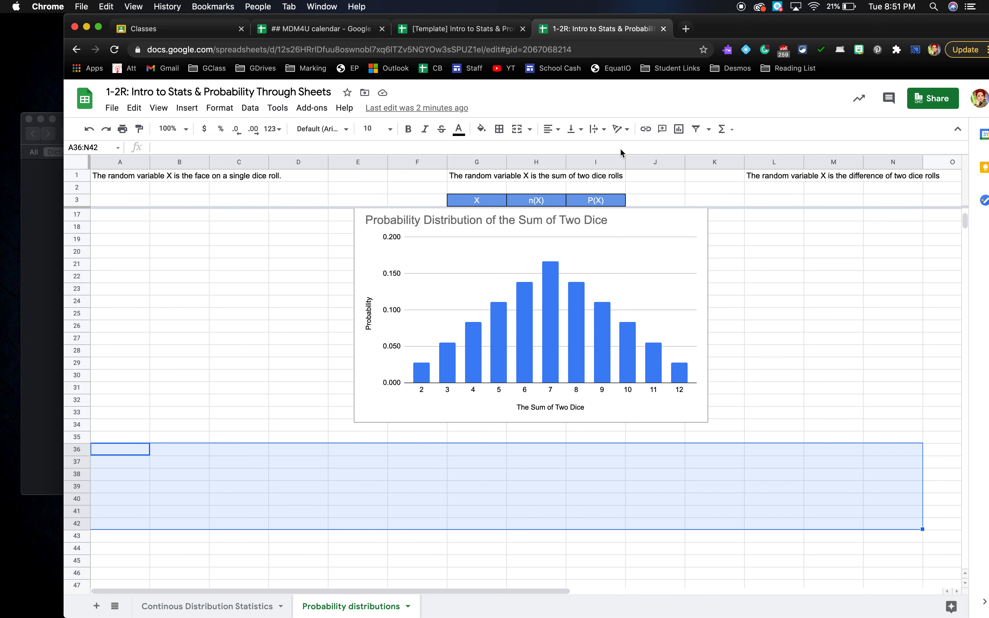
{"action": "left_click", "coordinate": [266, 467]}
{"action": "mouse_move", "coordinate": [129, 452]}
{"action": "left_mouse_down"}
{"action": "mouse_move", "coordinate": [285, 473]}
{"action": "mouse_move", "coordinate": [299, 515]}
{"action": "left_mouse_up"}
{"action": "left_click_drag", "start_coordinate": [418, 463], "coordinate": [580, 524]}
{"action": "left_click_drag", "start_coordinate": [756, 437], "coordinate": [834, 462]}
{"action": "left_click_drag", "start_coordinate": [870, 499], "coordinate": [909, 523]}
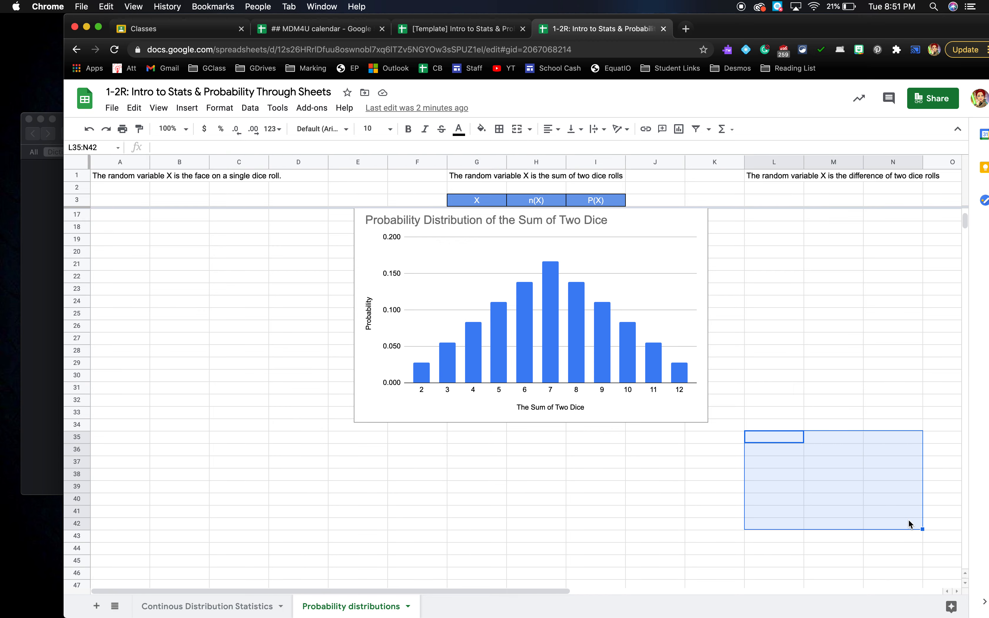
{"action": "left_click", "coordinate": [596, 486]}
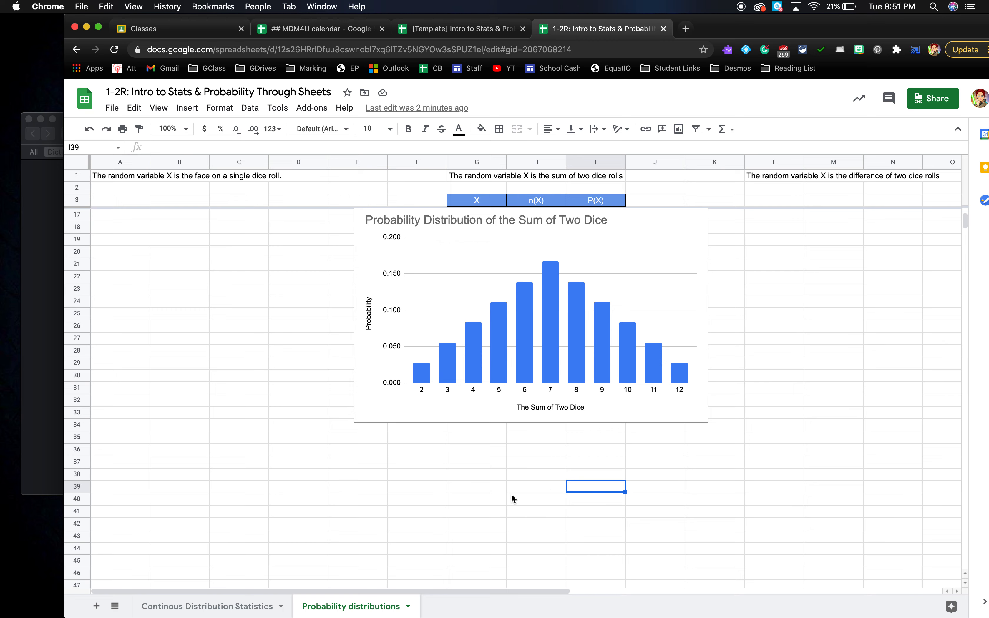